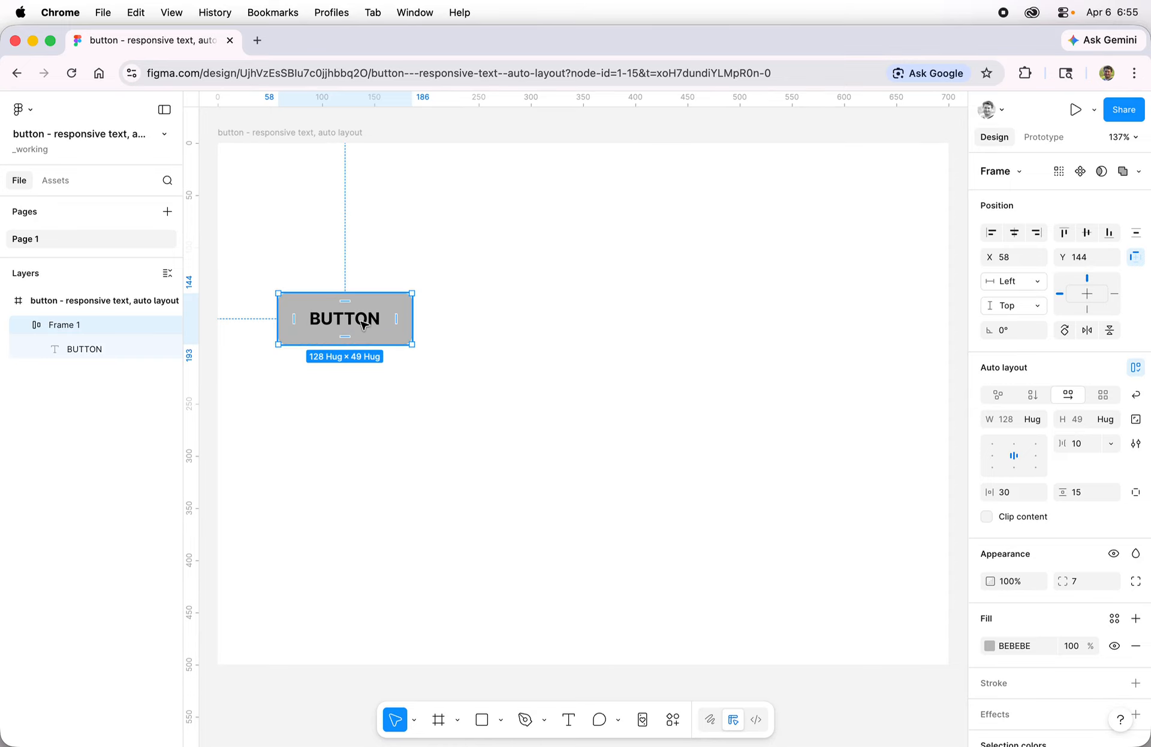
Step: Move the button frame and Alt-drag two trial copies of it
{"action": "left_click_drag", "start_coordinate": [364, 324], "coordinate": [420, 246]}
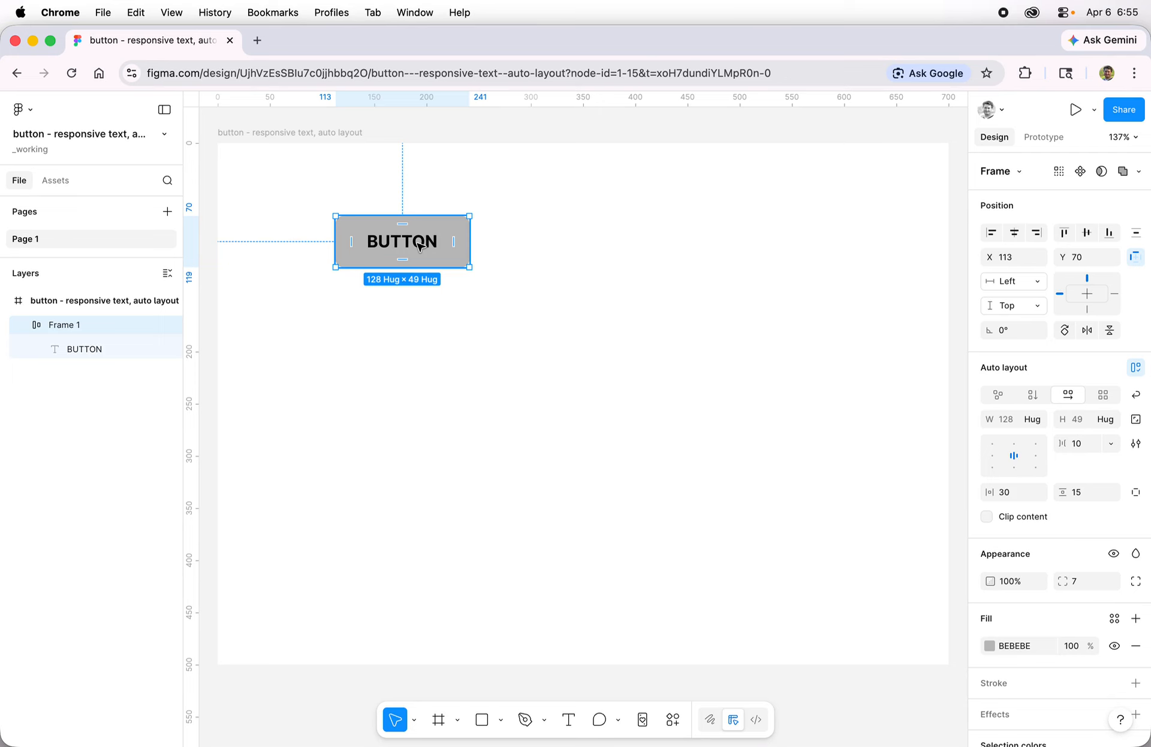
{"action": "left_click_drag", "start_coordinate": [420, 246], "coordinate": [813, 383]}
{"action": "left_click_drag", "start_coordinate": [510, 328], "coordinate": [857, 586]}
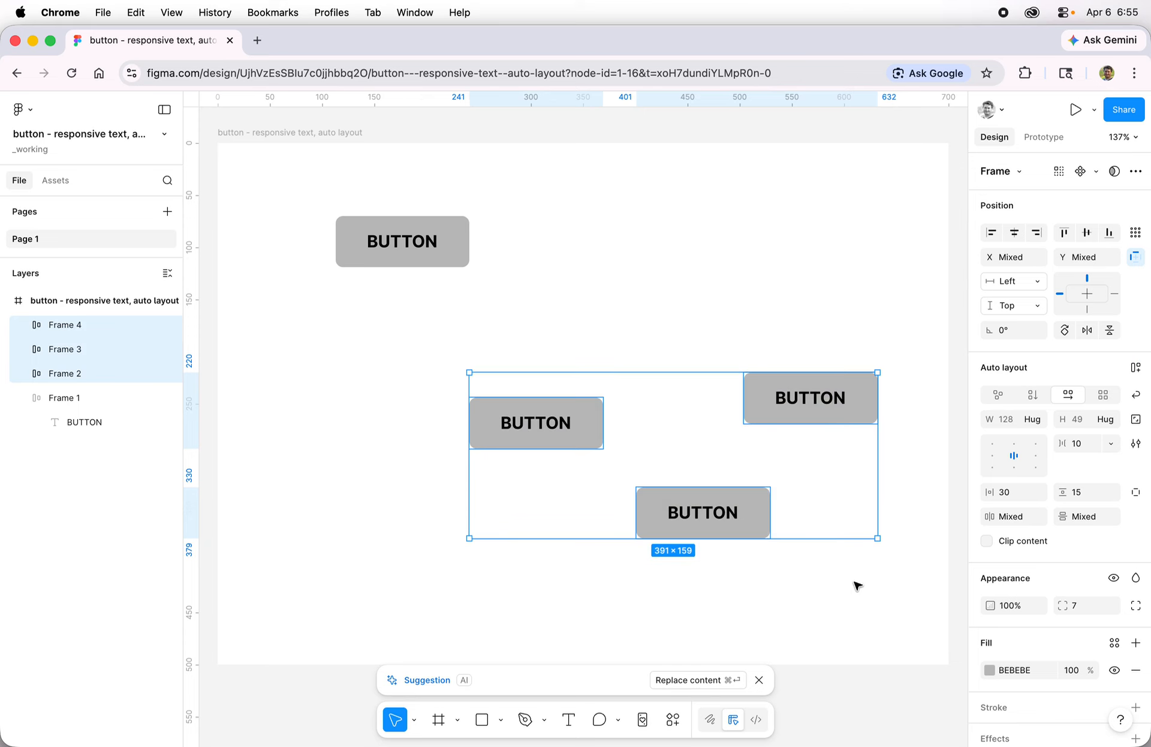
Step: Delete the trial copies and move Frame 1 to X 286, Y 141
{"action": "key", "text": "Delete"}
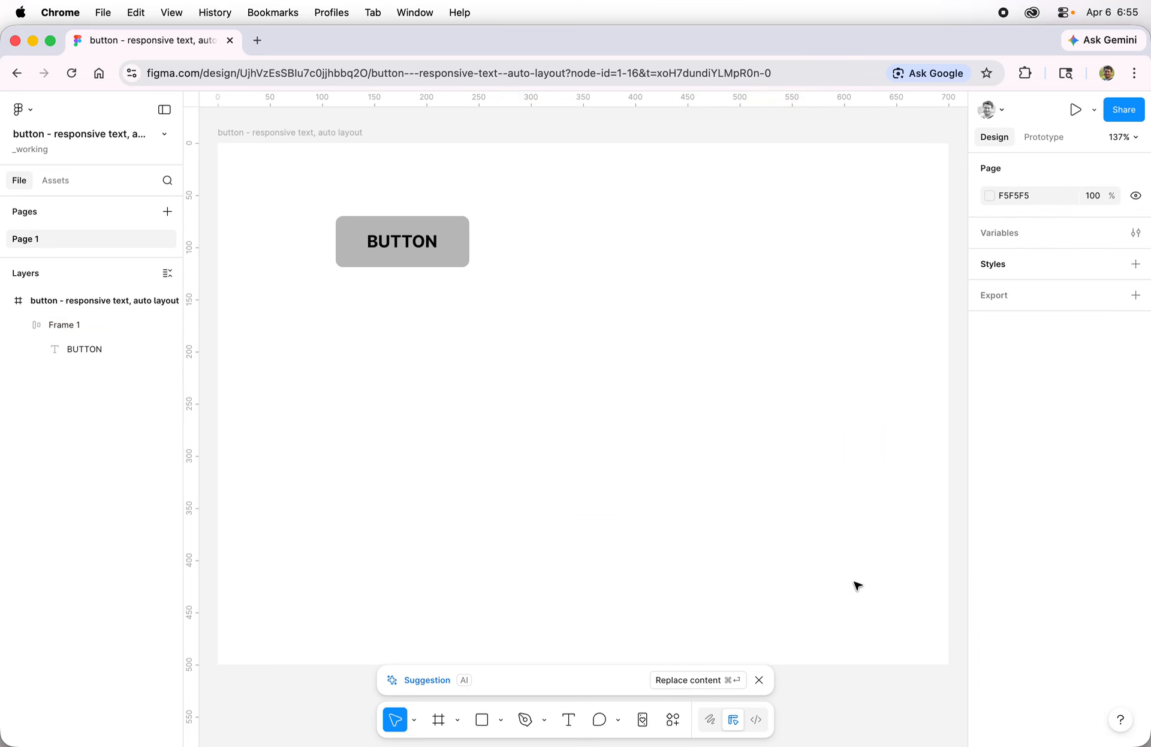
{"action": "left_click", "coordinate": [446, 252]}
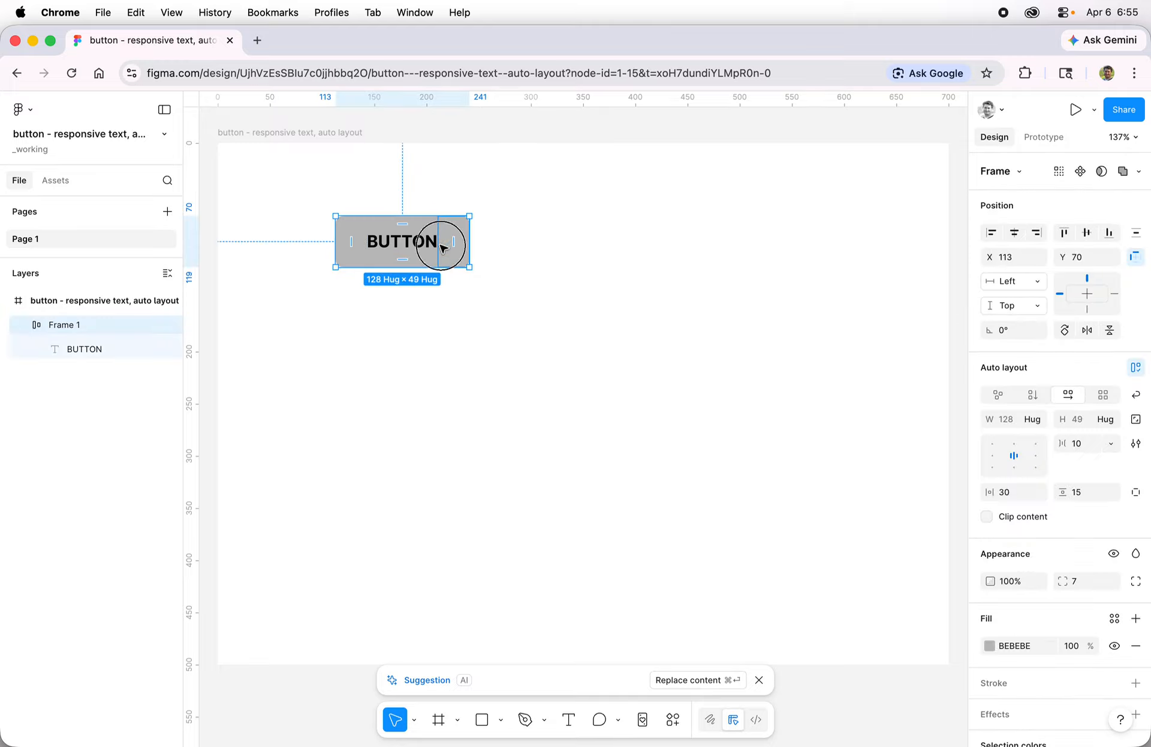
{"action": "left_click_drag", "start_coordinate": [446, 252], "coordinate": [612, 315]}
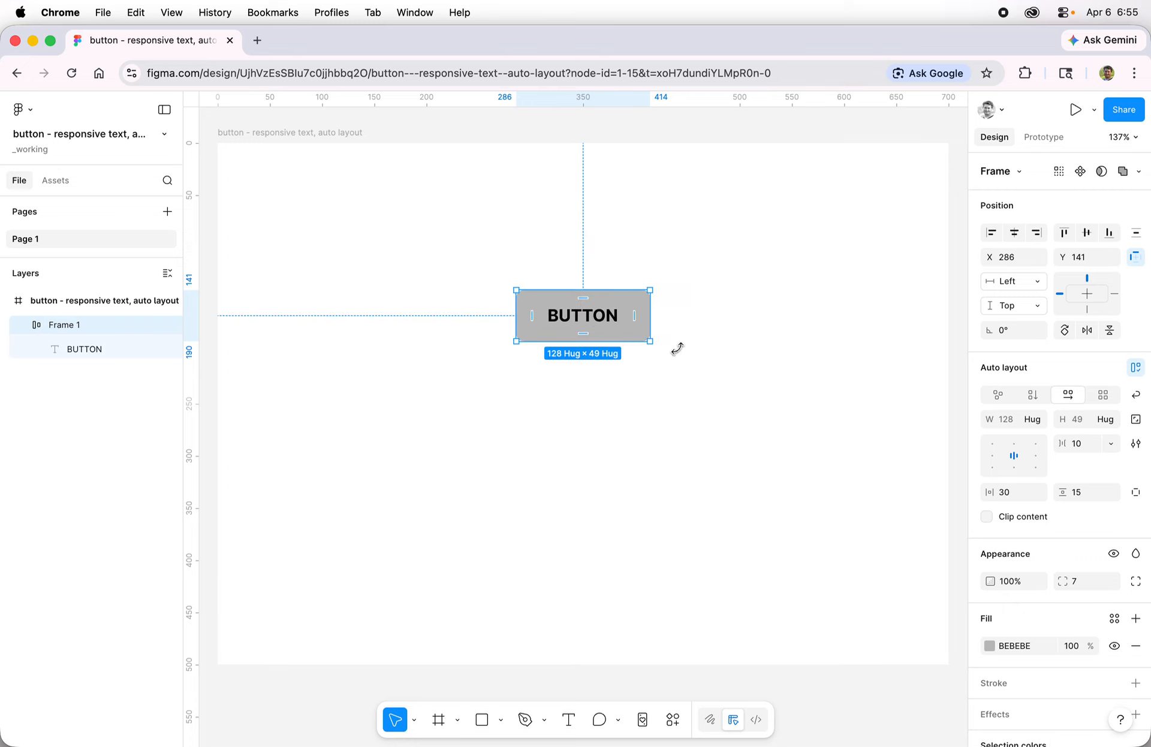
Step: Convert Frame 1, the grey BUTTON frame, into a main component with Create component
{"action": "left_click", "coordinate": [709, 355]}
{"action": "key", "text": "super+z"}
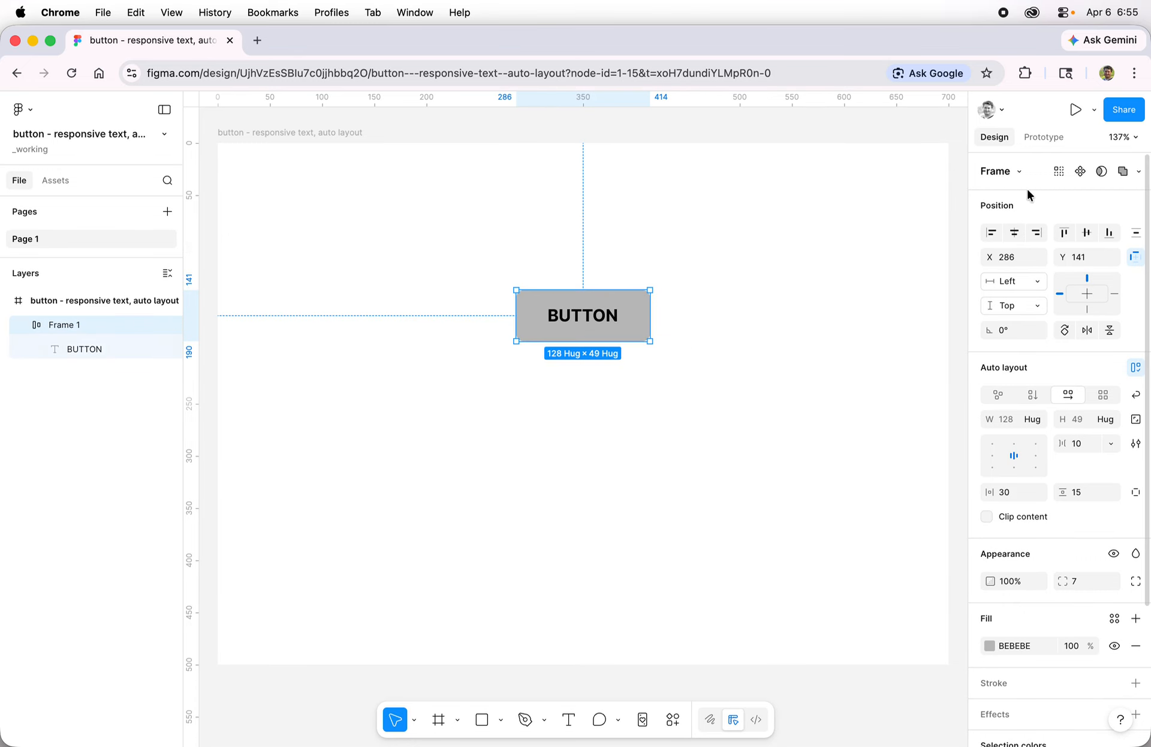
{"action": "left_click", "coordinate": [1079, 172]}
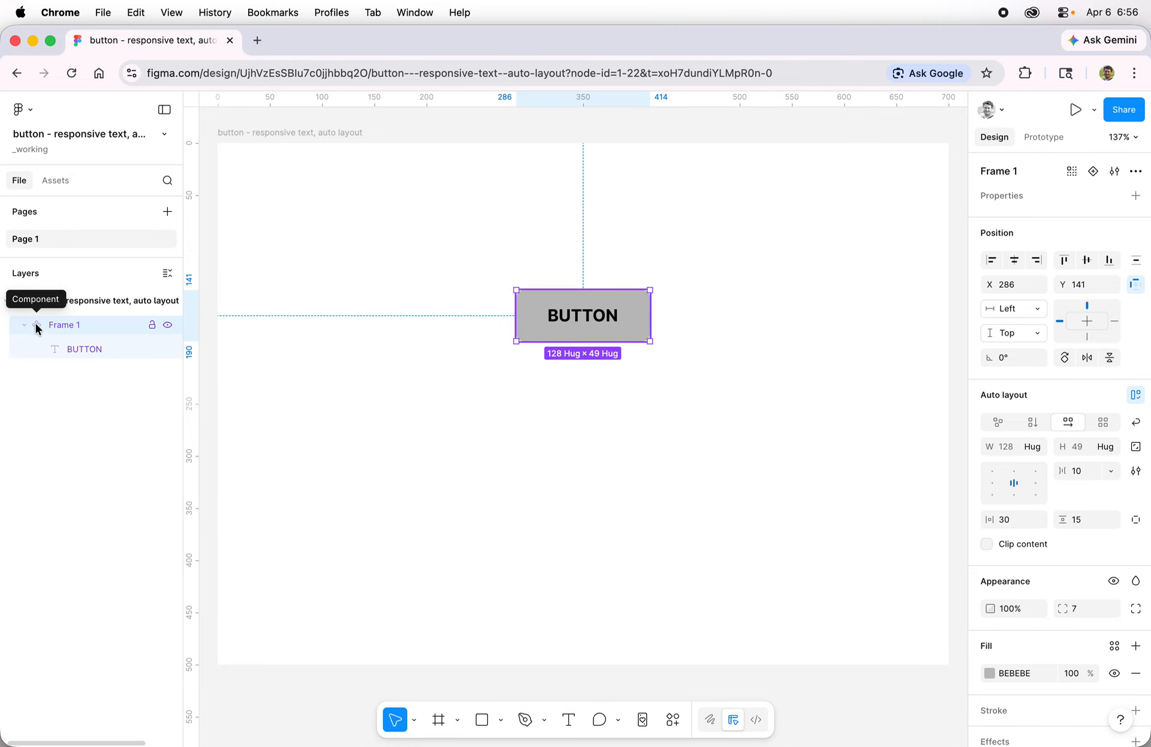
{"action": "left_click", "coordinate": [300, 377]}
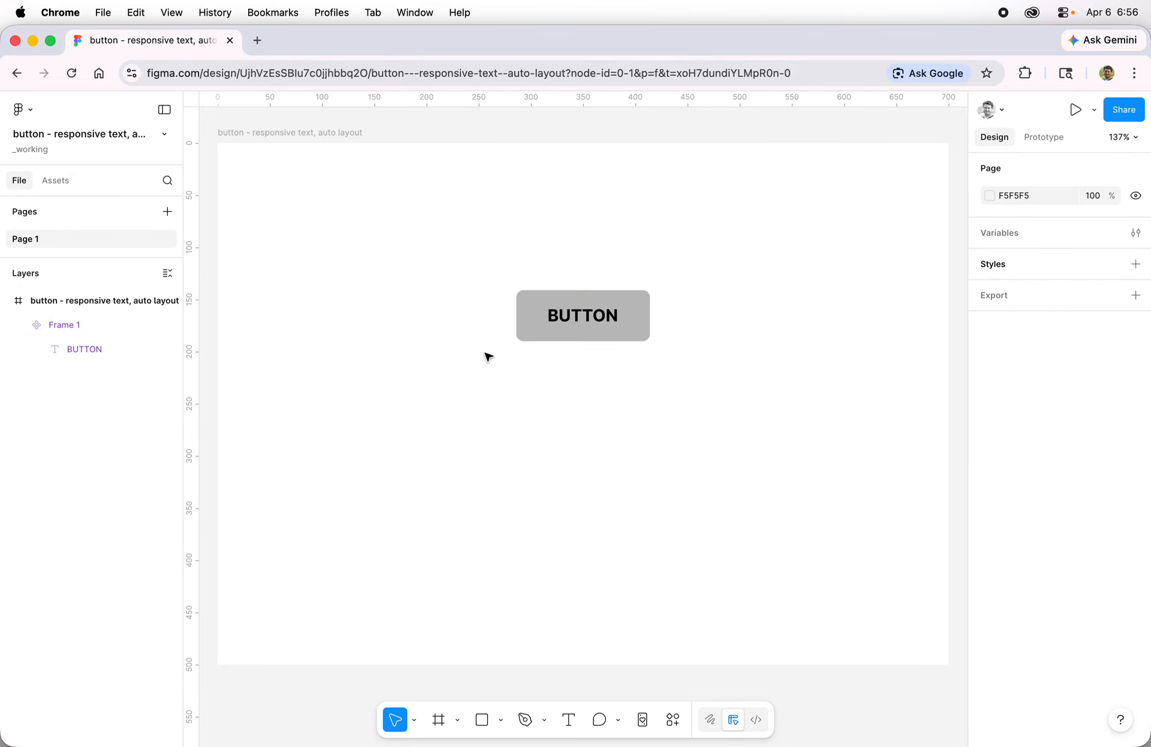
{"action": "left_click", "coordinate": [541, 328]}
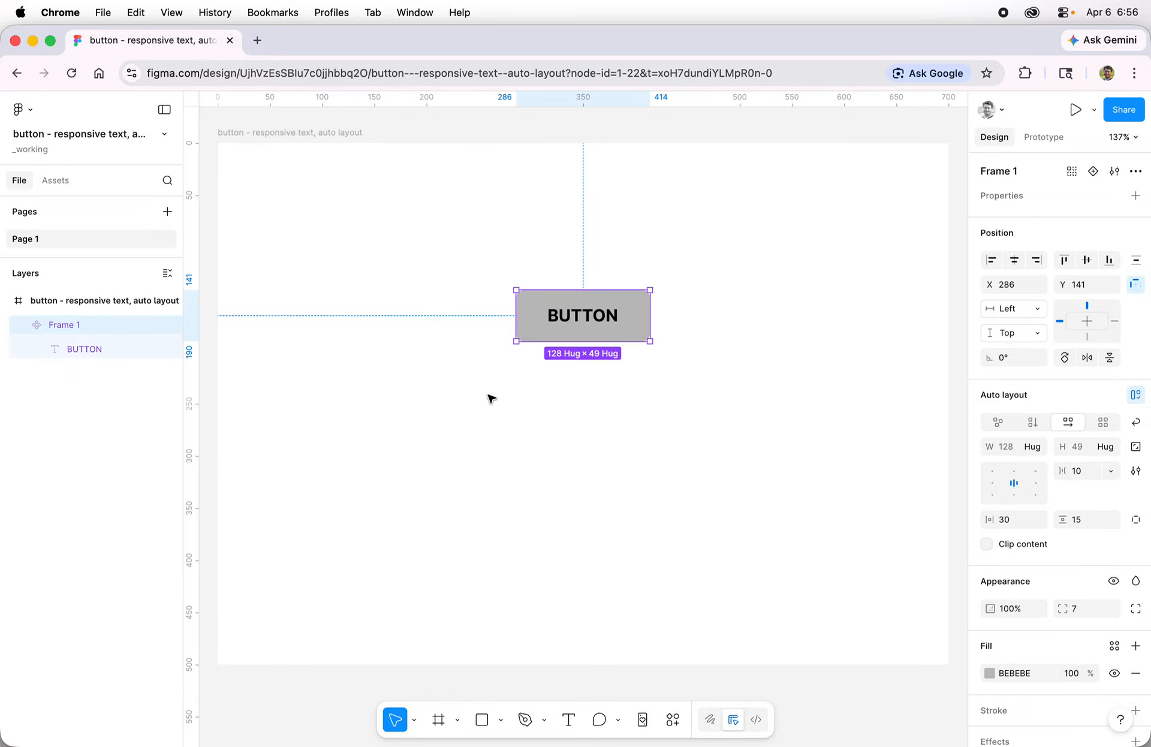
Step: Add a new page named 'main components'
{"action": "left_click", "coordinate": [444, 450]}
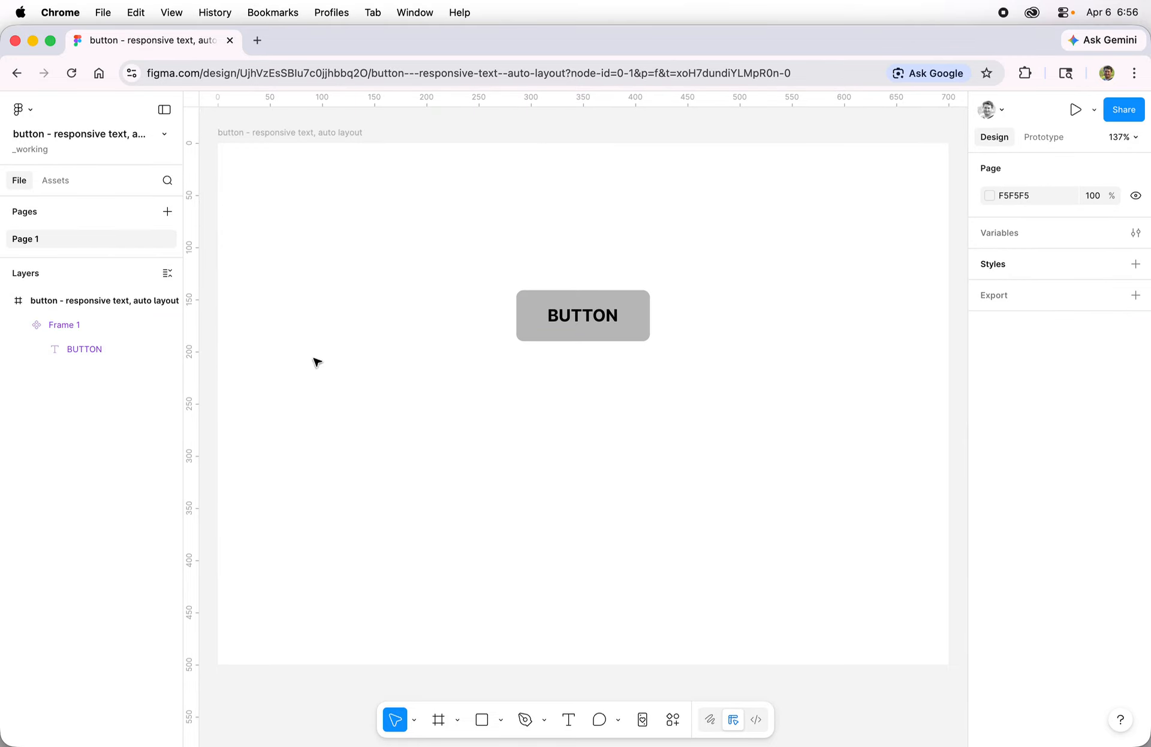
{"action": "left_click", "coordinate": [168, 211]}
{"action": "type", "text": "main com"}
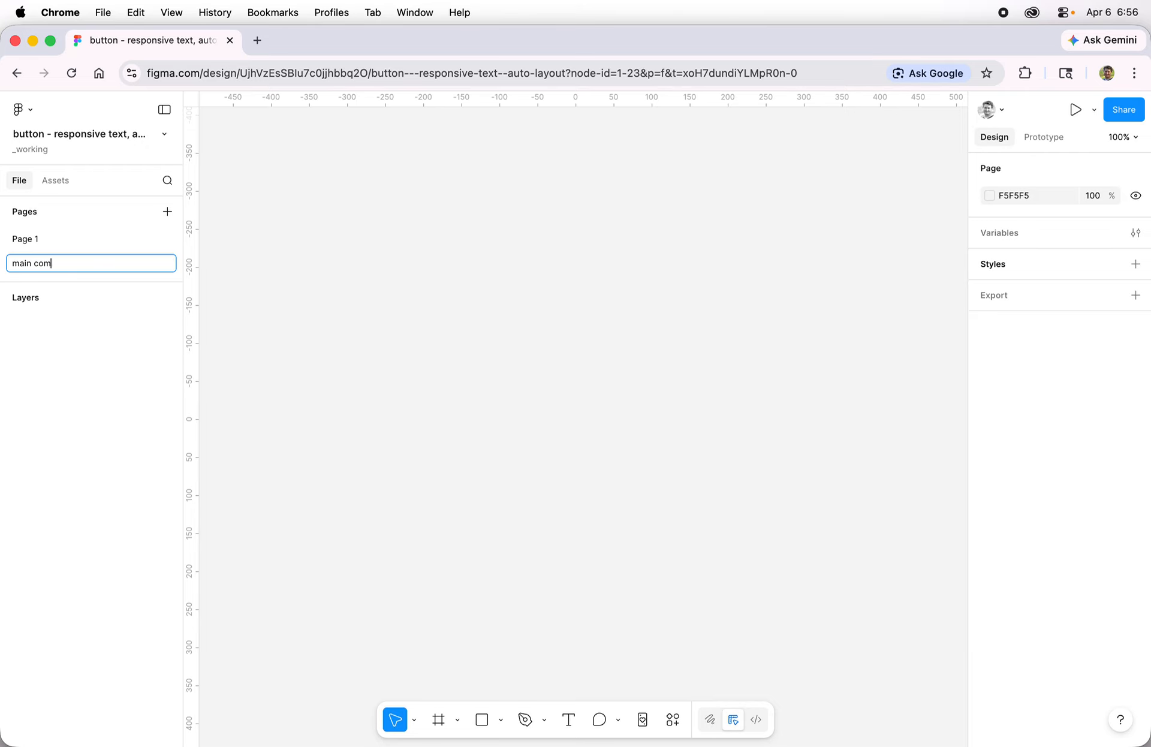
{"action": "type", "text": "ponents"}
{"action": "key", "text": "Return"}
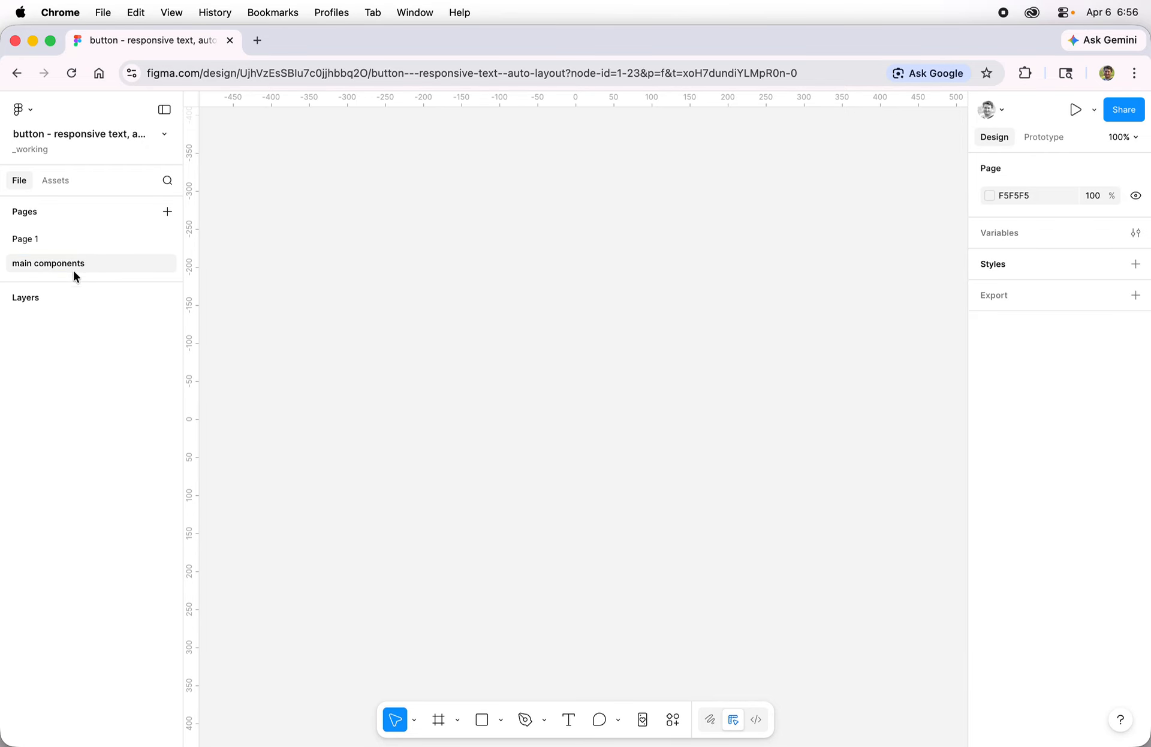
Step: Cut the button component from Page 1, then open the main components page
{"action": "left_click", "coordinate": [50, 242]}
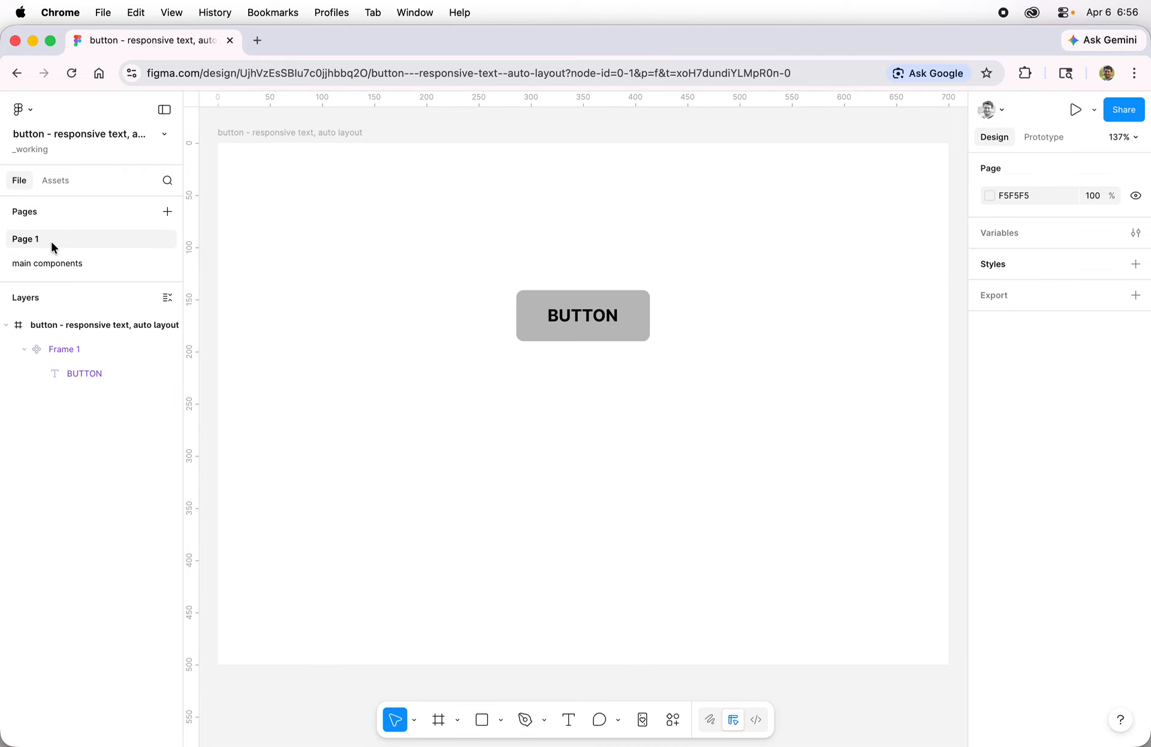
{"action": "left_click", "coordinate": [599, 333]}
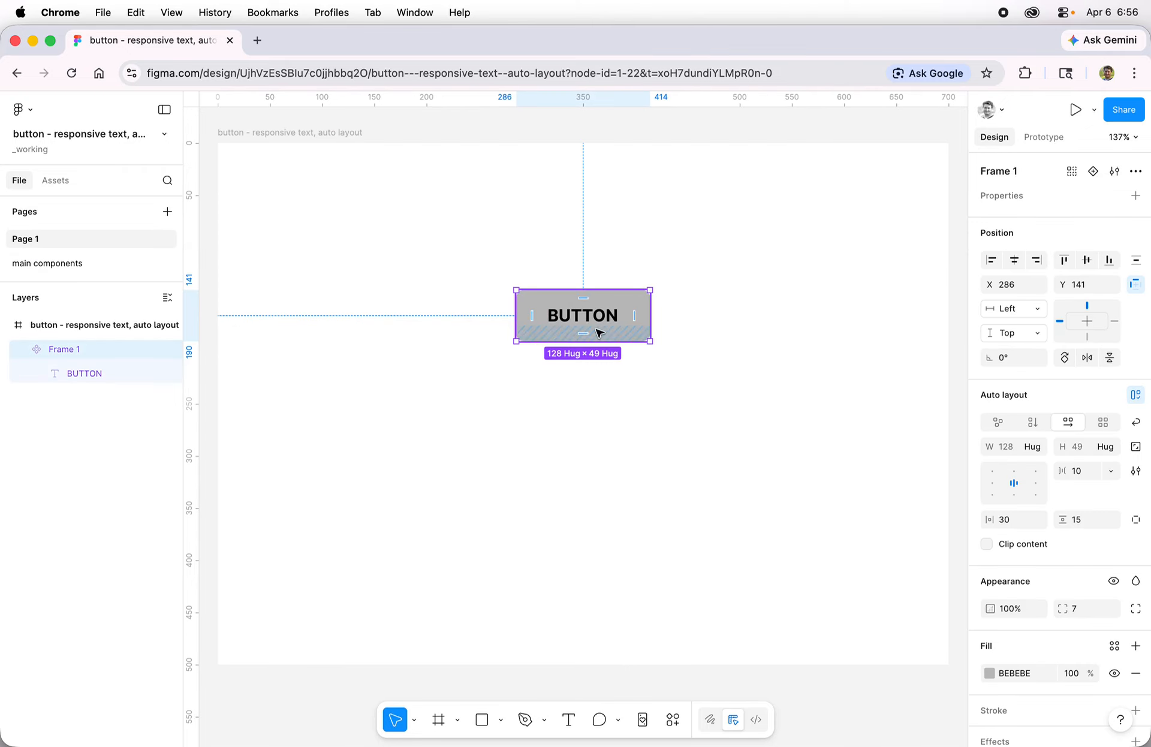
{"action": "key", "text": "Delete"}
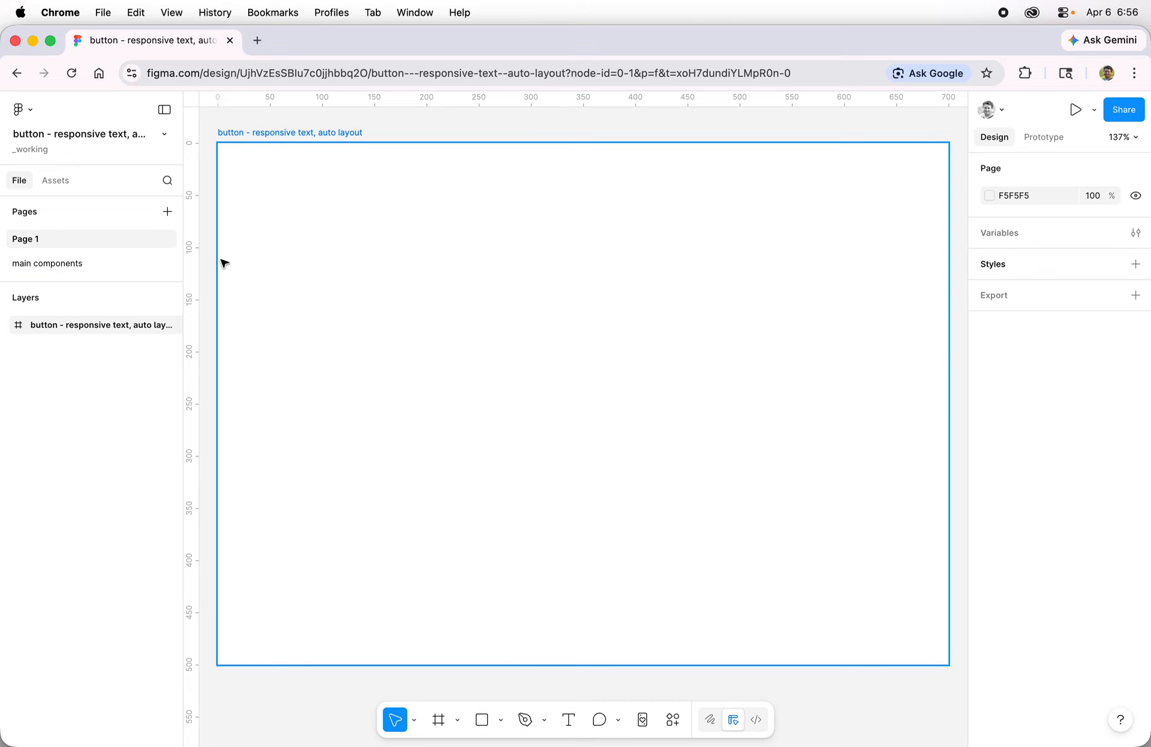
{"action": "left_click", "coordinate": [39, 261]}
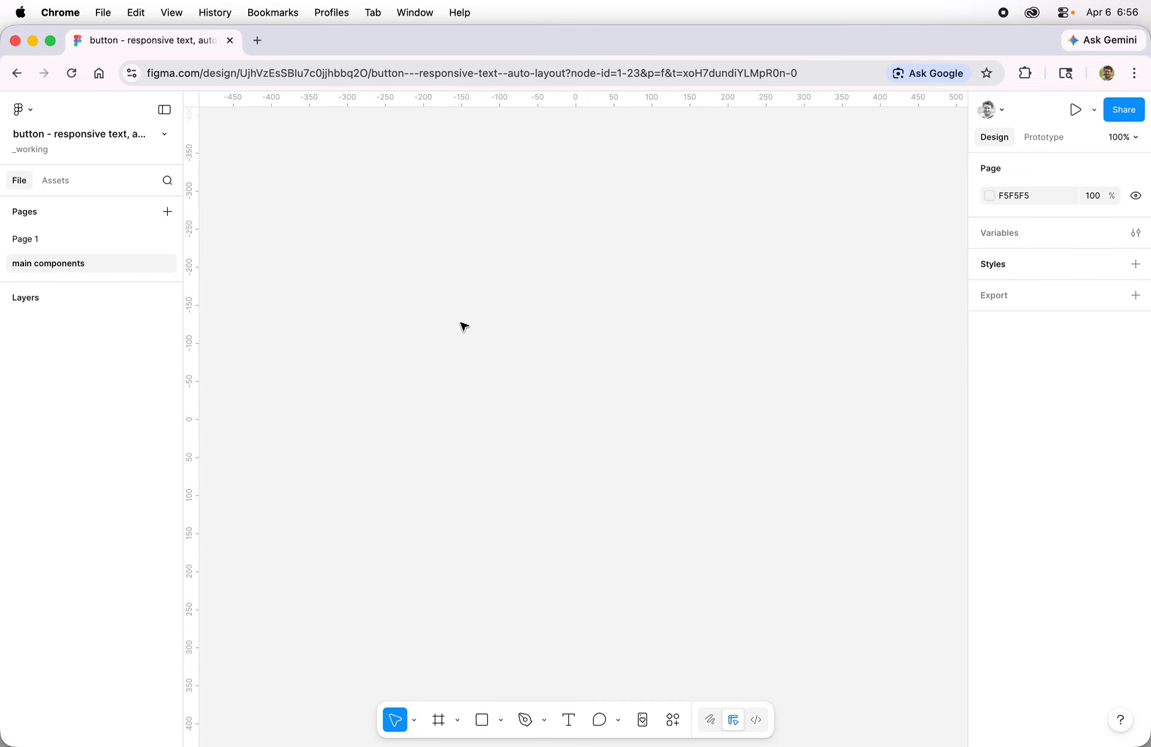
Step: Draw a large section on the main components page and paste the button component into its top-left area
{"action": "left_click", "coordinate": [458, 720]}
{"action": "left_click", "coordinate": [507, 670]}
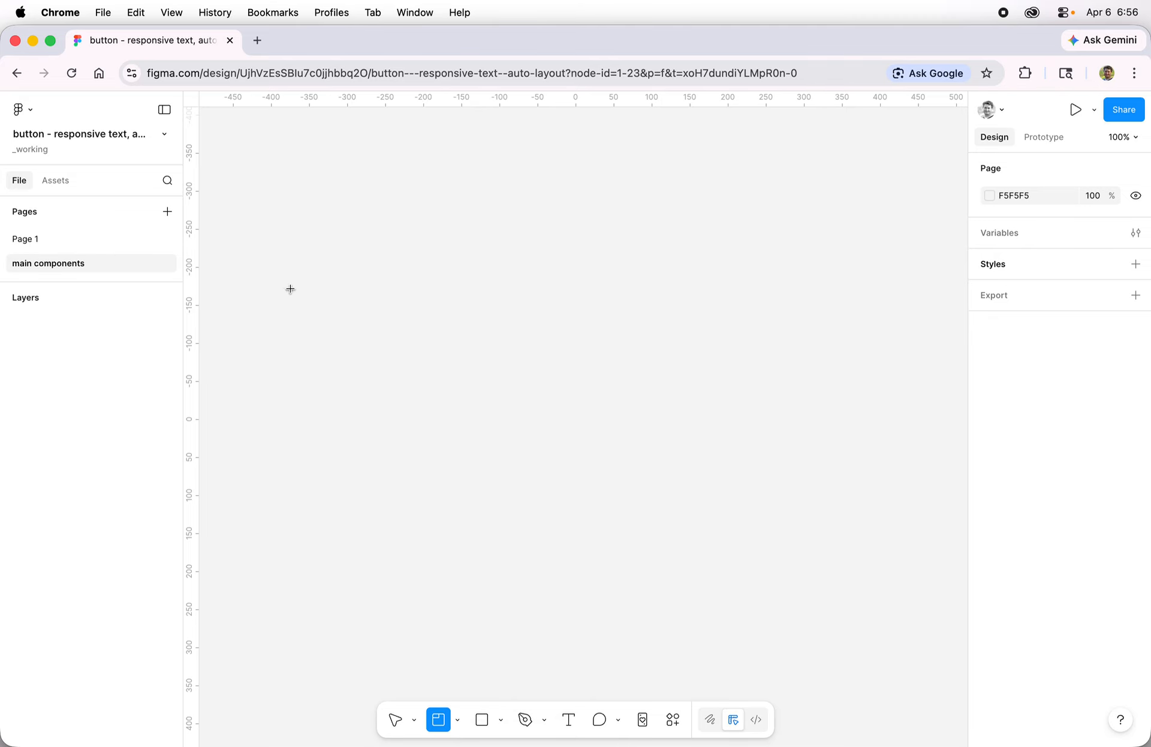
{"action": "left_click_drag", "start_coordinate": [275, 206], "coordinate": [928, 606]}
{"action": "key", "text": "super+v"}
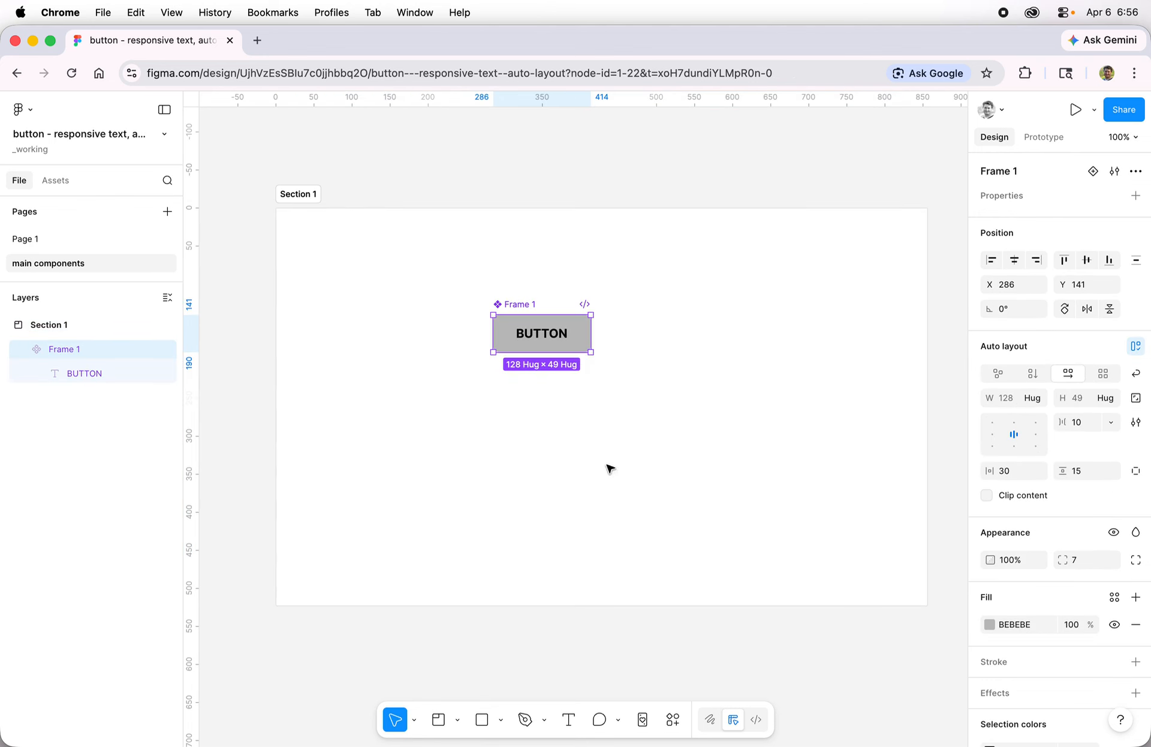
{"action": "left_click", "coordinate": [580, 346]}
{"action": "left_click_drag", "start_coordinate": [579, 345], "coordinate": [394, 285]}
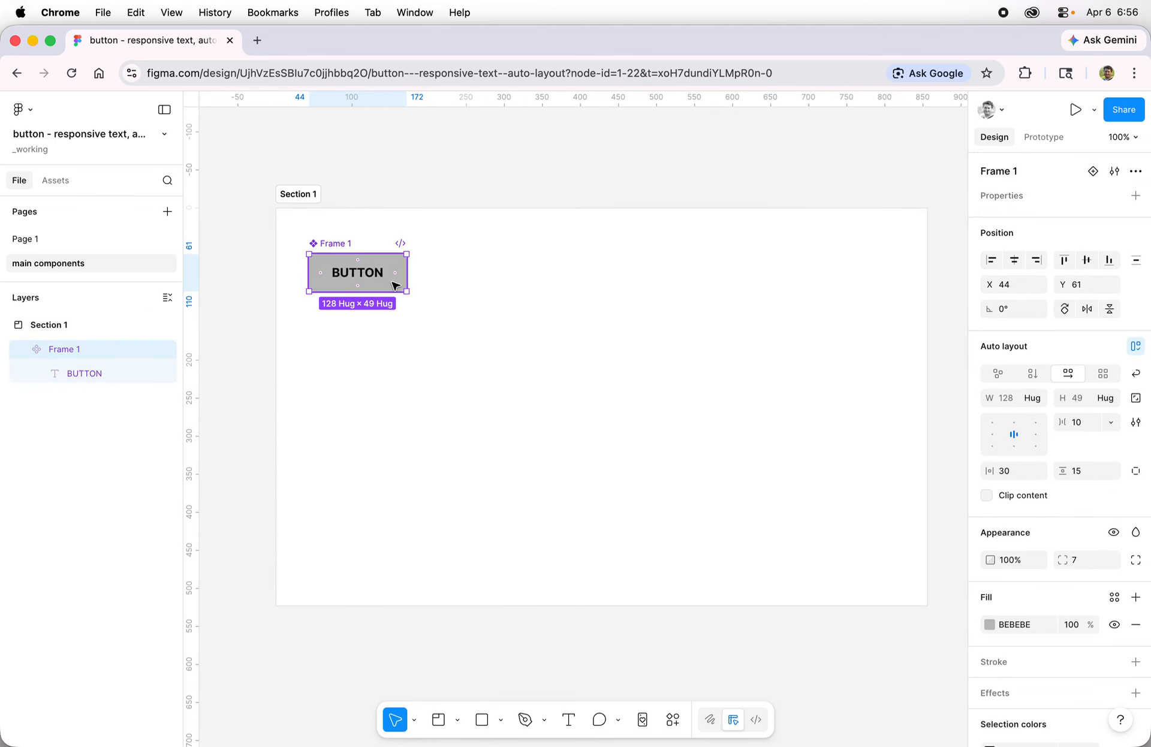
Step: Name the section 'buttons'
{"action": "double_click", "coordinate": [295, 194]}
{"action": "type", "text": "buttons"}
{"action": "key", "text": "Return"}
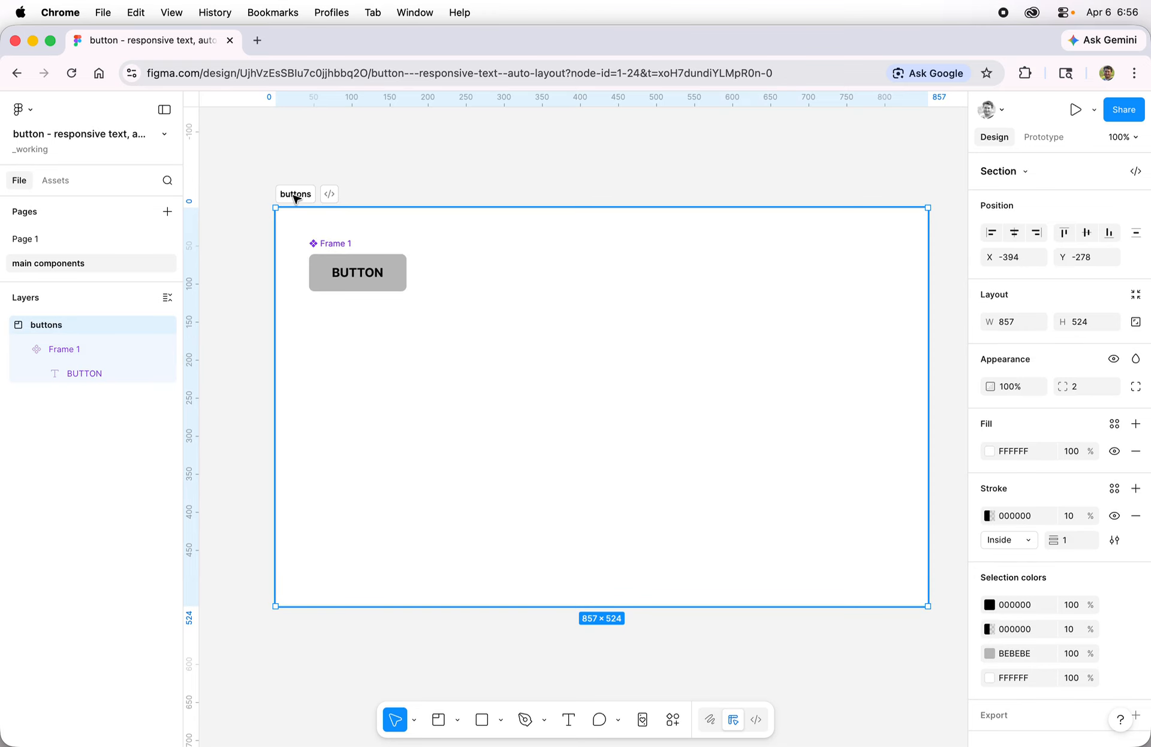
Step: Rename the button component to 'button auto layout'
{"action": "left_click", "coordinate": [319, 243]}
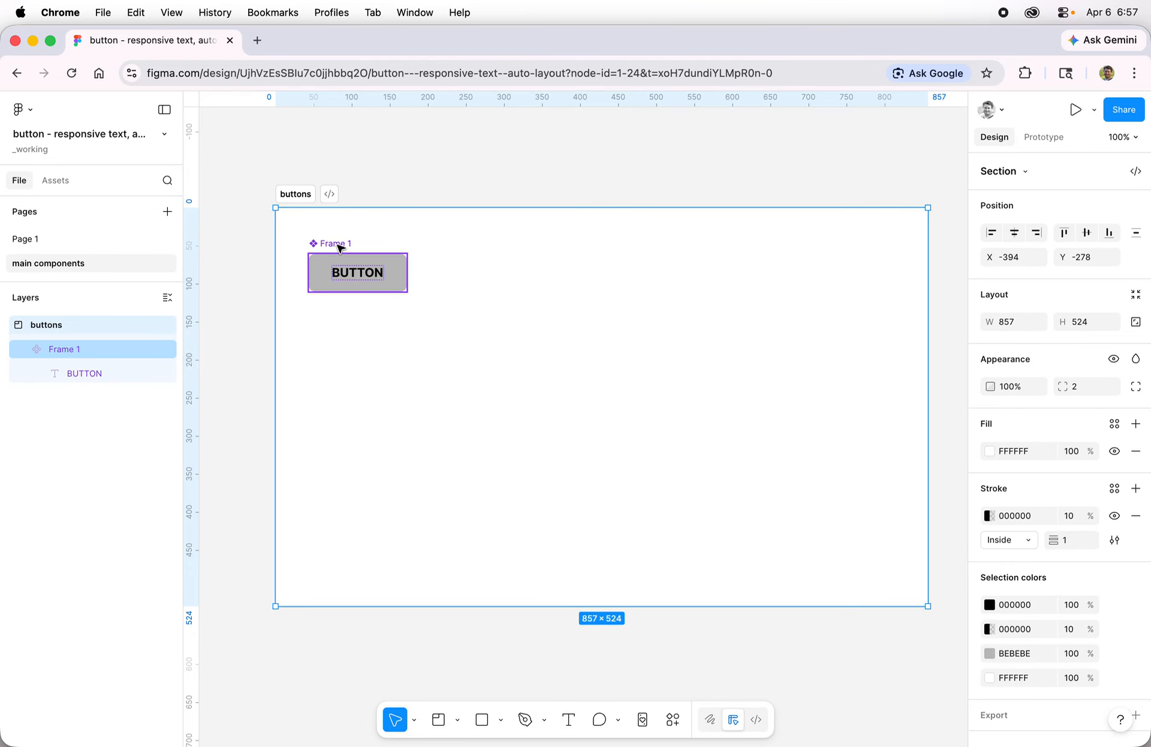
{"action": "left_click", "coordinate": [340, 245]}
{"action": "double_click", "coordinate": [337, 244]}
{"action": "type", "text": "but"}
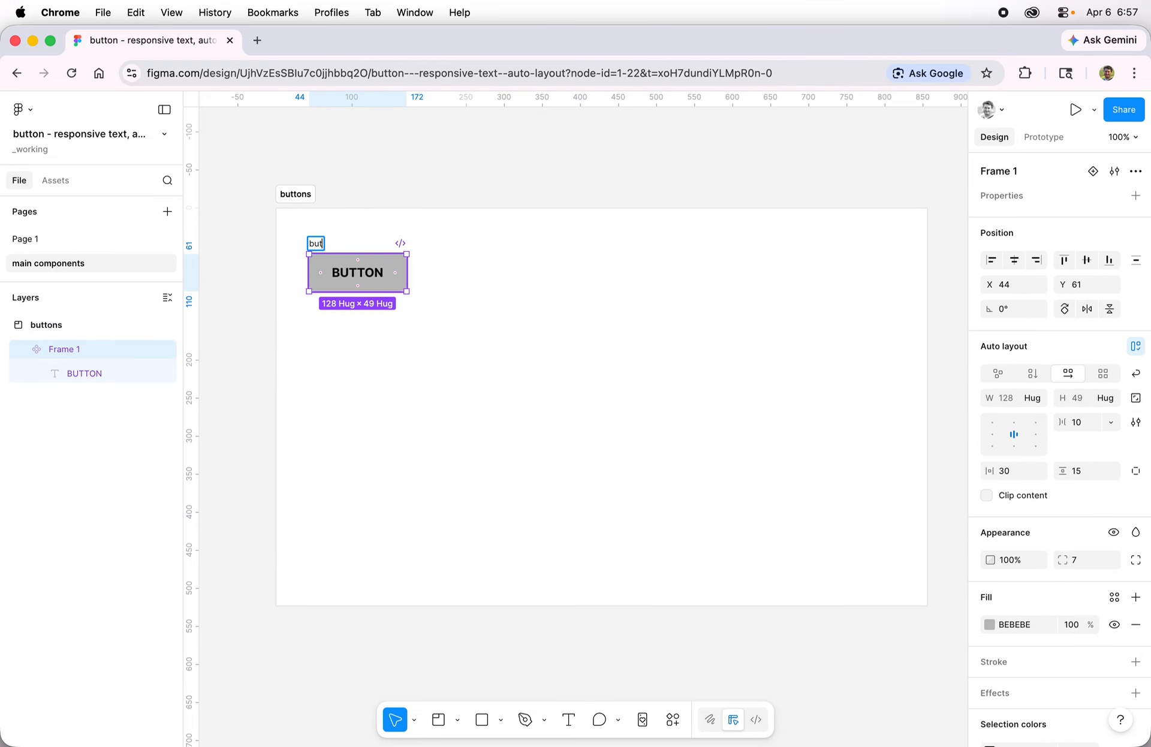
{"action": "type", "text": "ton auto"}
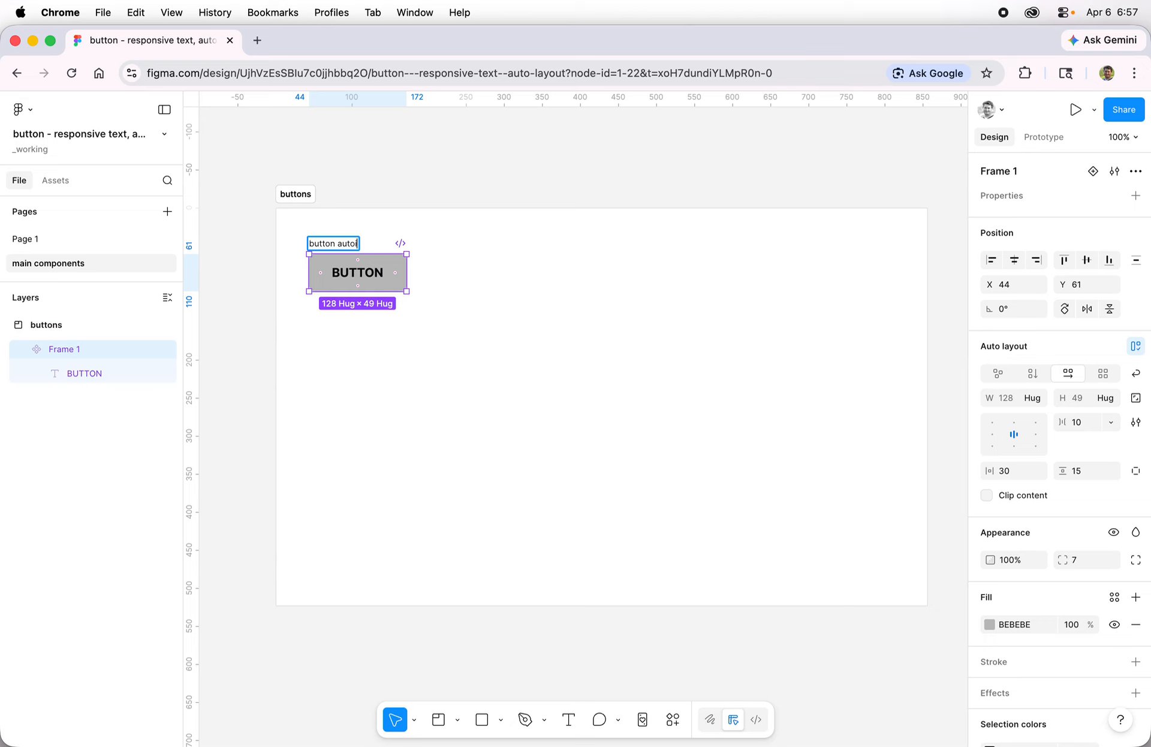
{"action": "type", "text": " layou"}
{"action": "type", "text": "t"}
{"action": "key", "text": "Return"}
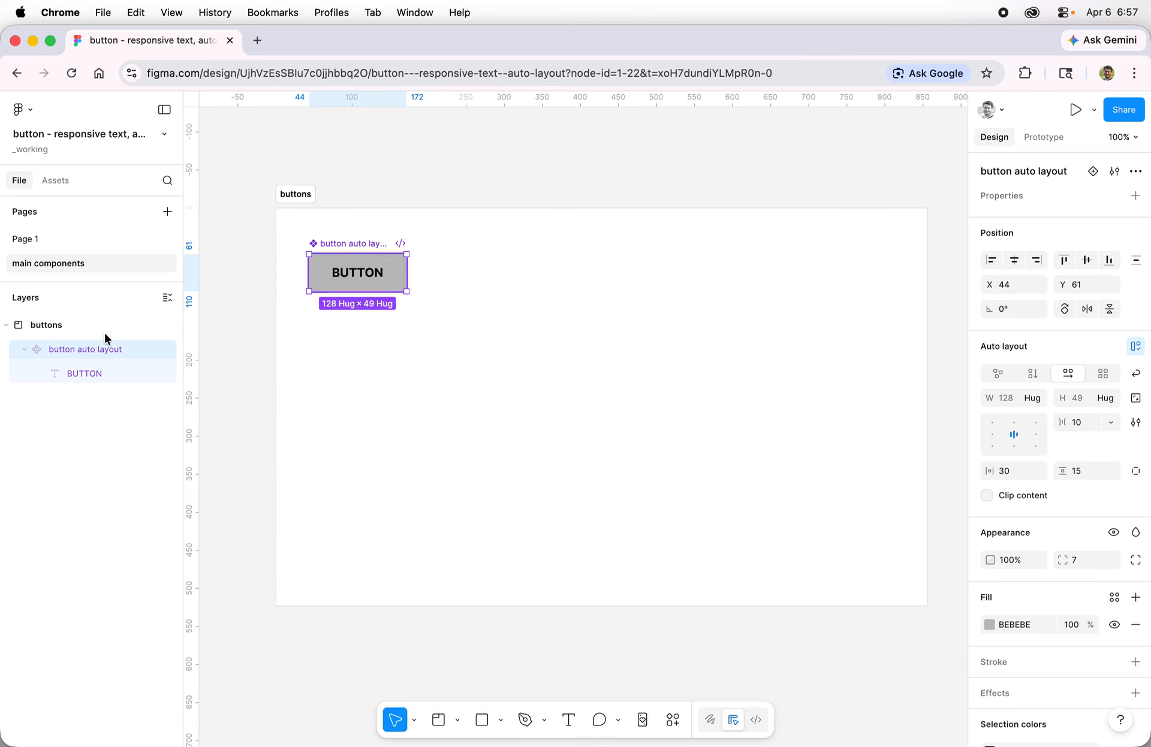
Step: Drag button auto layout instances onto Page 1 from Assets' 'Created in this file' list
{"action": "left_click", "coordinate": [50, 238]}
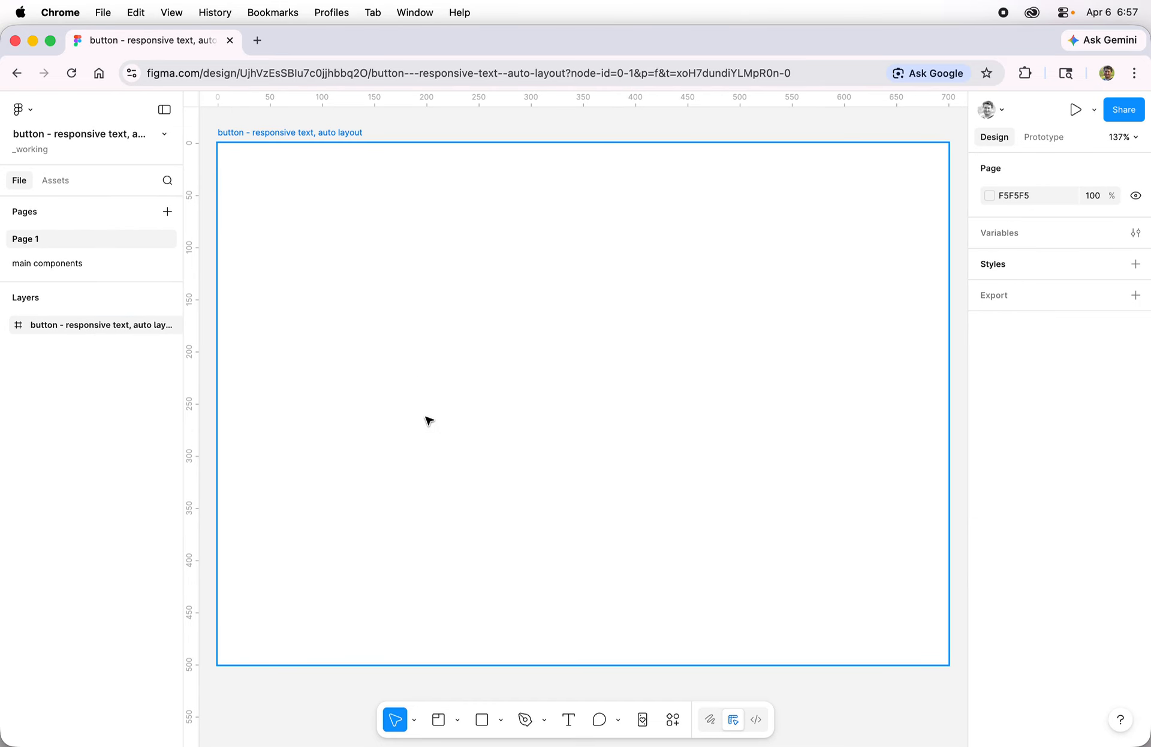
{"action": "left_click", "coordinate": [53, 180]}
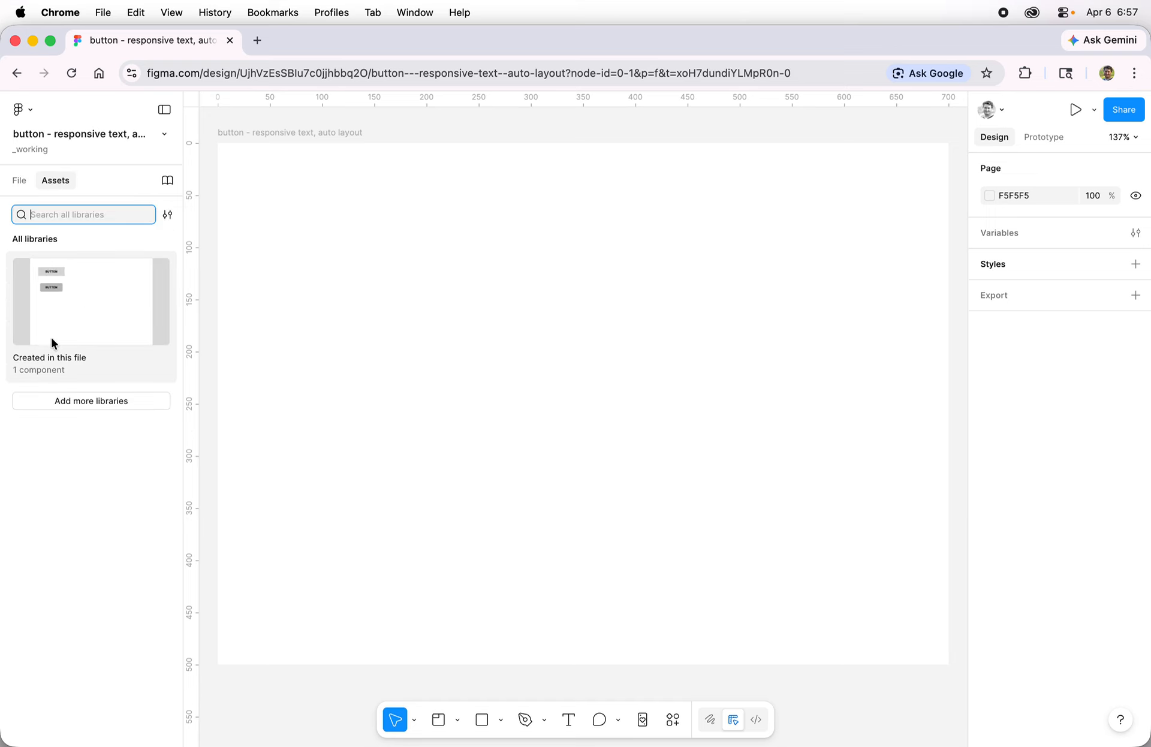
{"action": "left_click", "coordinate": [74, 324]}
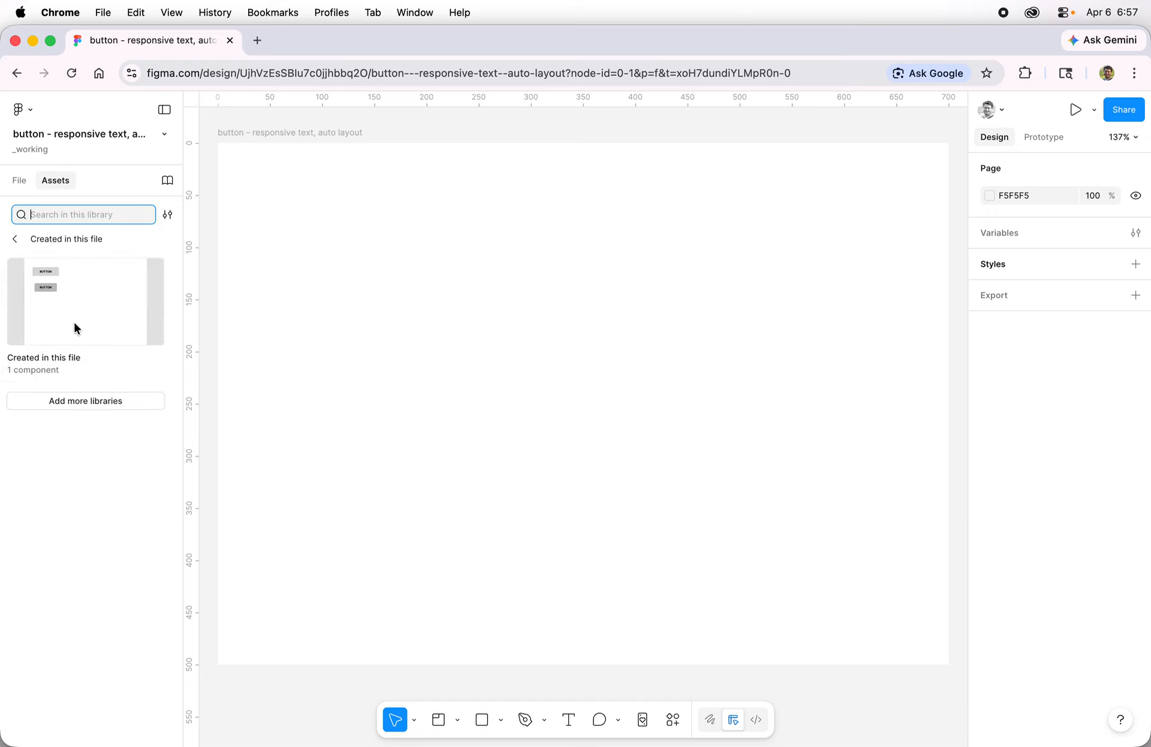
{"action": "left_click_drag", "start_coordinate": [49, 290], "coordinate": [418, 253]}
{"action": "left_click_drag", "start_coordinate": [52, 289], "coordinate": [778, 448]}
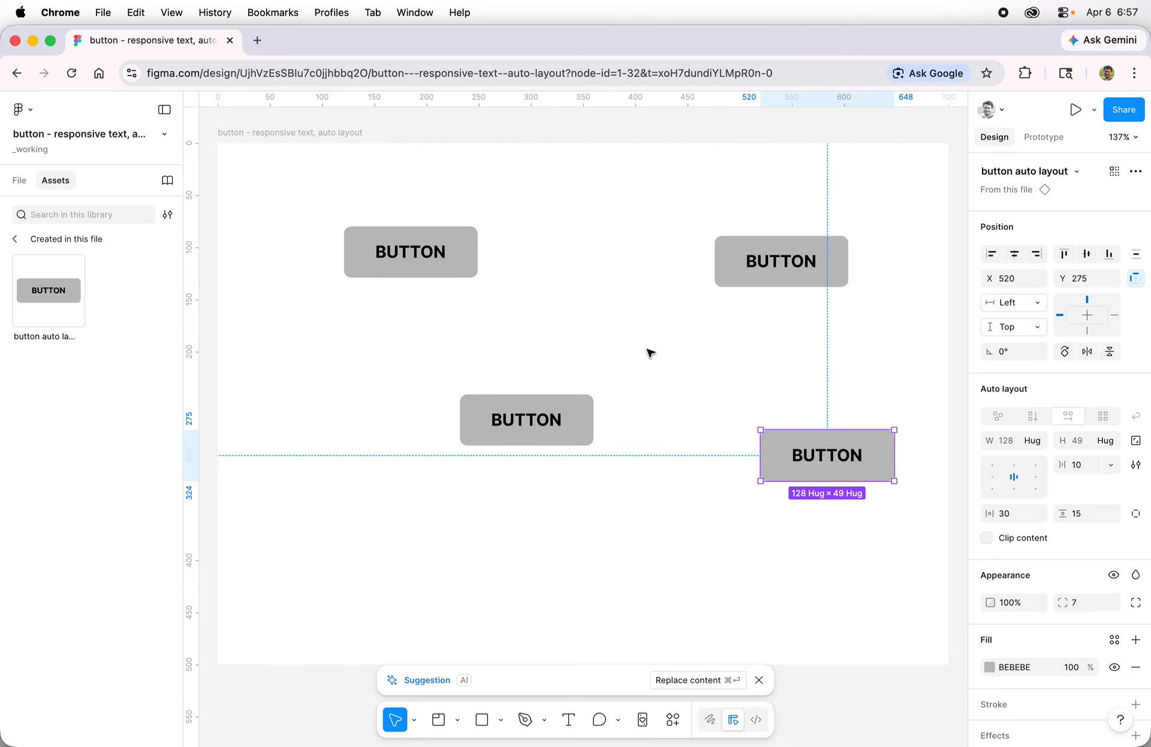
{"action": "left_click", "coordinate": [16, 181]}
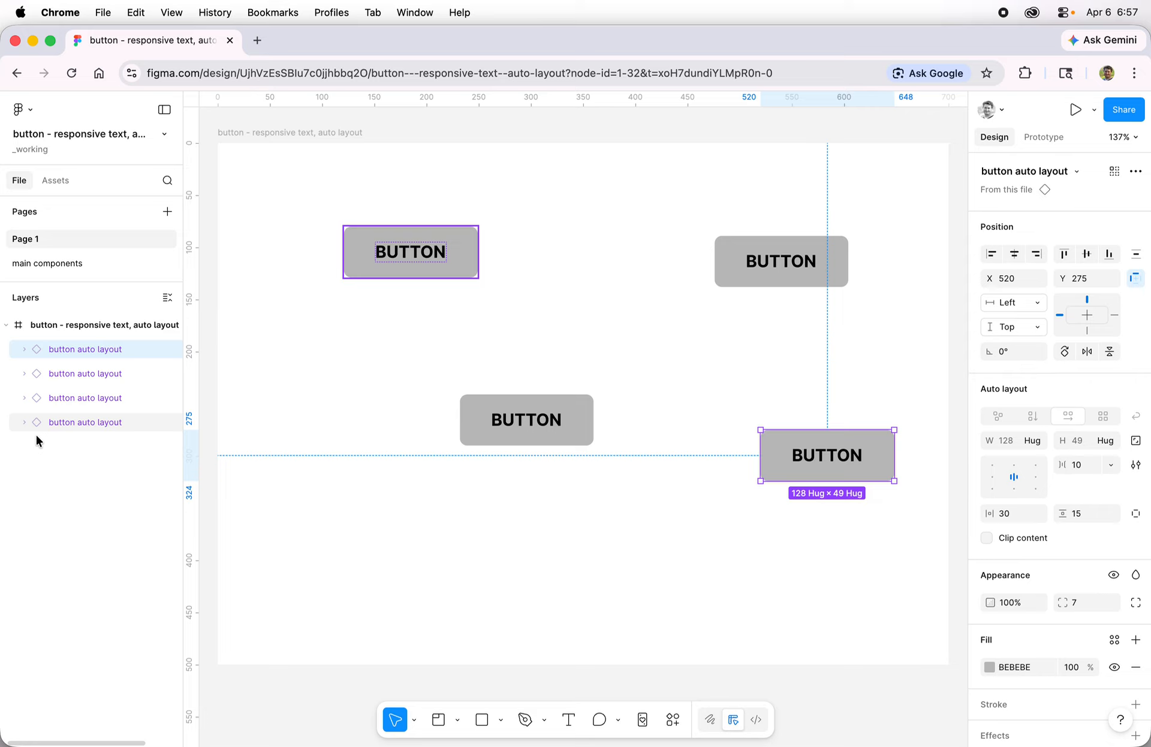
{"action": "left_click", "coordinate": [741, 383]}
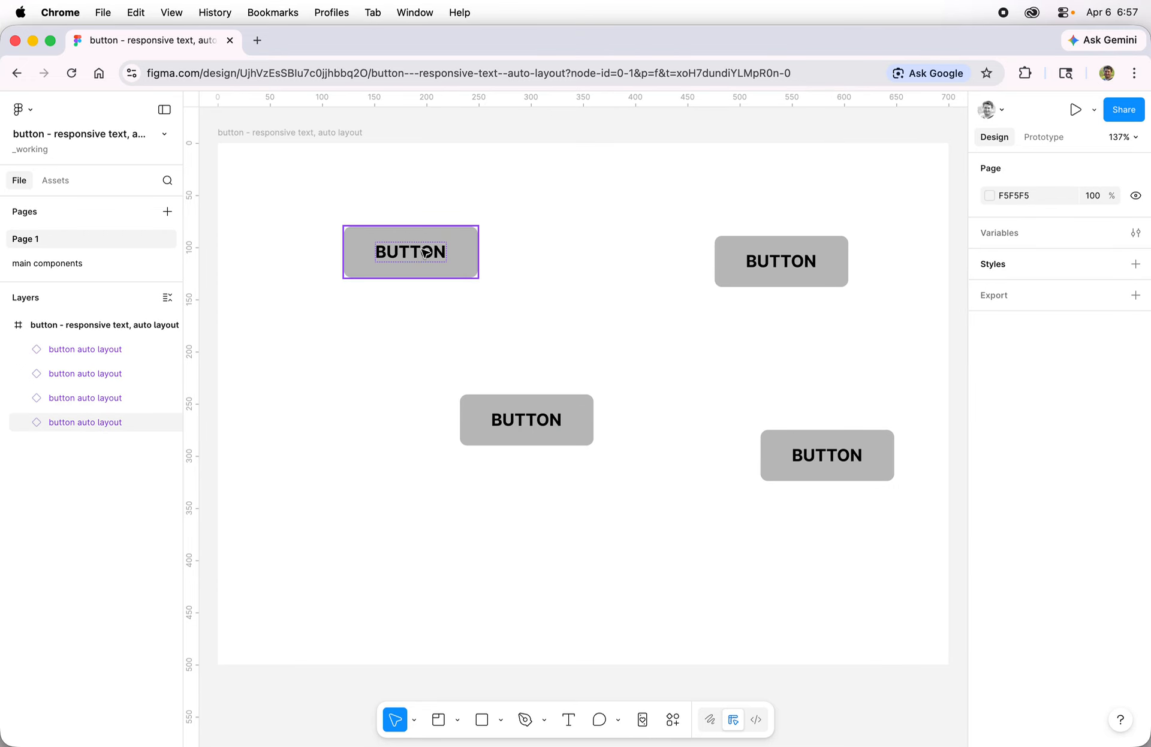
Step: Relabel the top-left instance 'EDIT THE TEXT', then delete that instance
{"action": "left_click", "coordinate": [424, 252]}
{"action": "double_click", "coordinate": [424, 252]}
{"action": "double_click", "coordinate": [422, 250]}
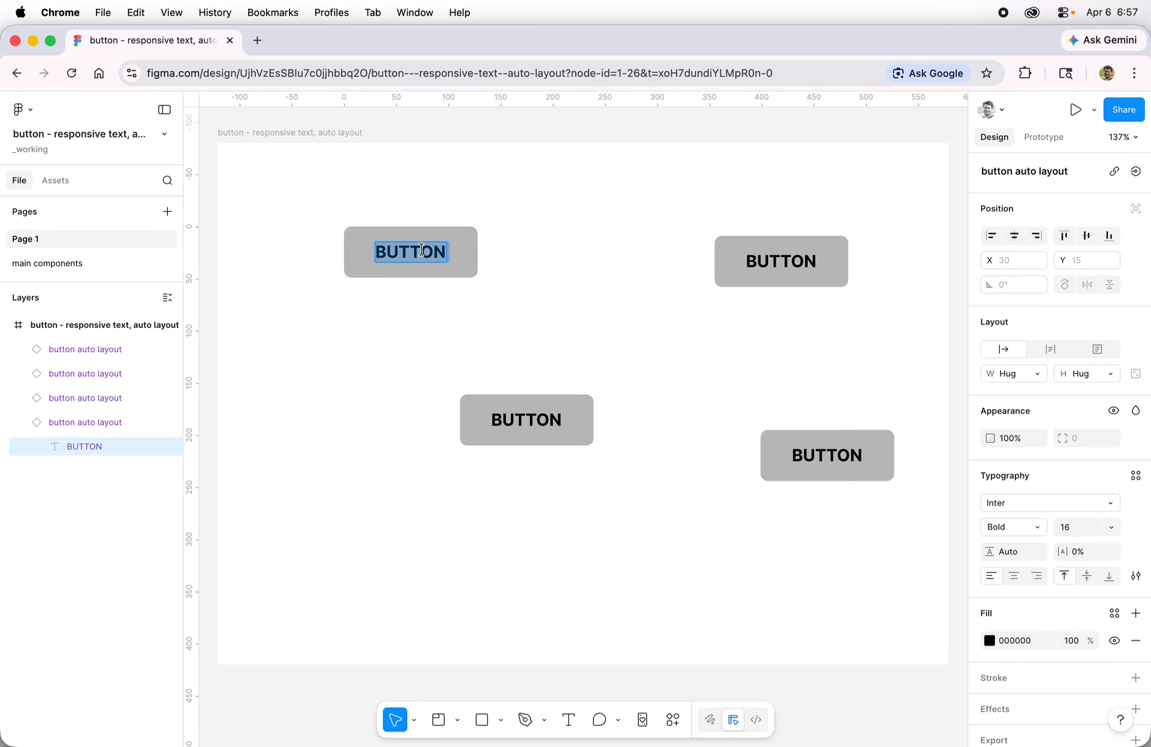
{"action": "type", "text": "EDIT THE "}
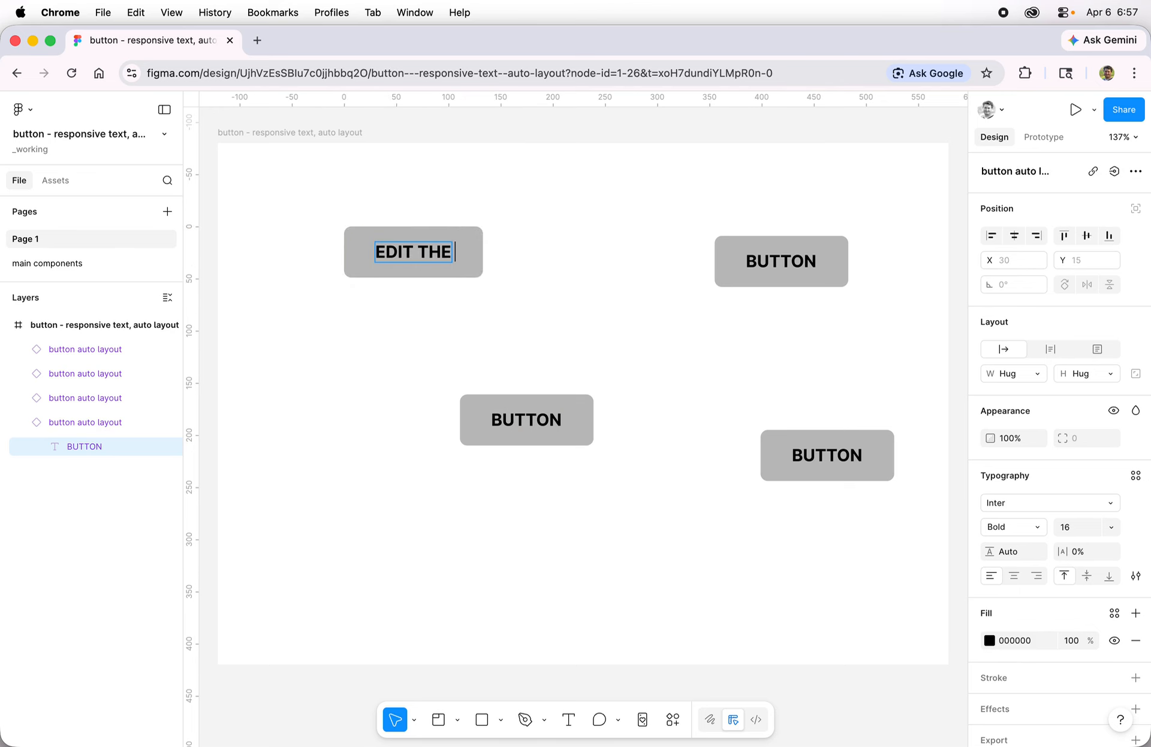
{"action": "type", "text": "TEXT"}
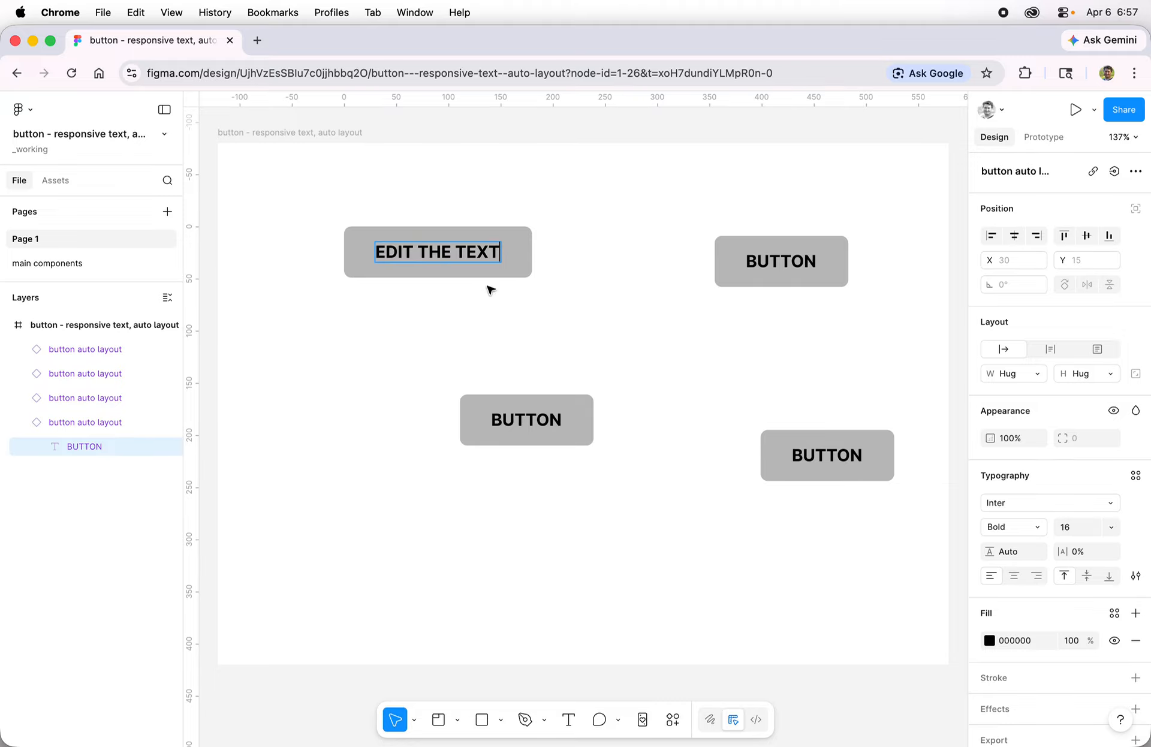
{"action": "left_click", "coordinate": [576, 318]}
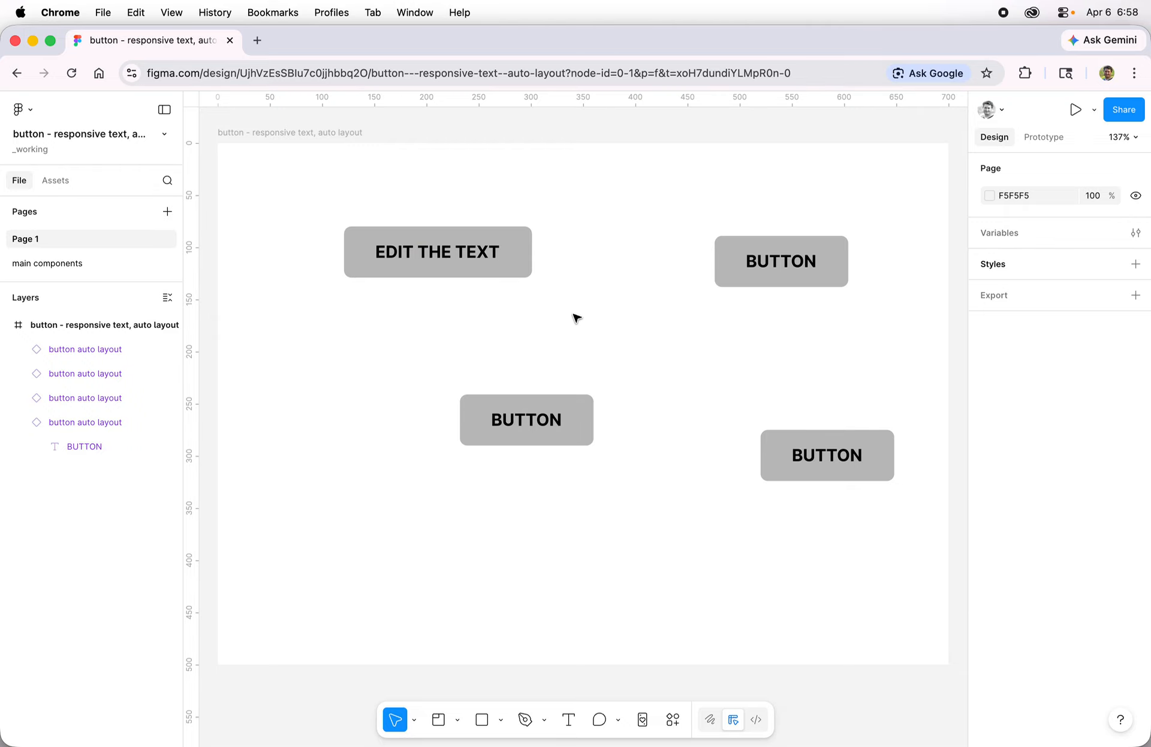
{"action": "left_click_drag", "start_coordinate": [362, 185], "coordinate": [519, 320]}
{"action": "key", "text": "Delete"}
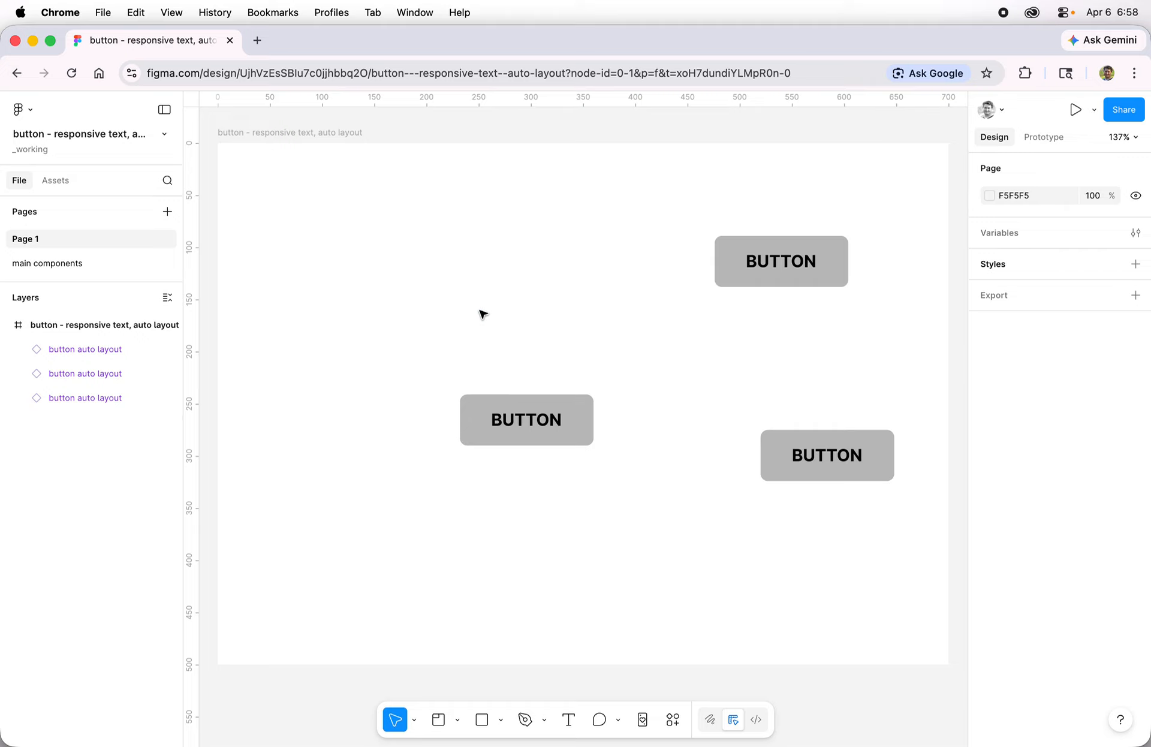
Step: On the main components page, select the button auto layout component's BUTTON text layer
{"action": "left_click", "coordinate": [58, 264]}
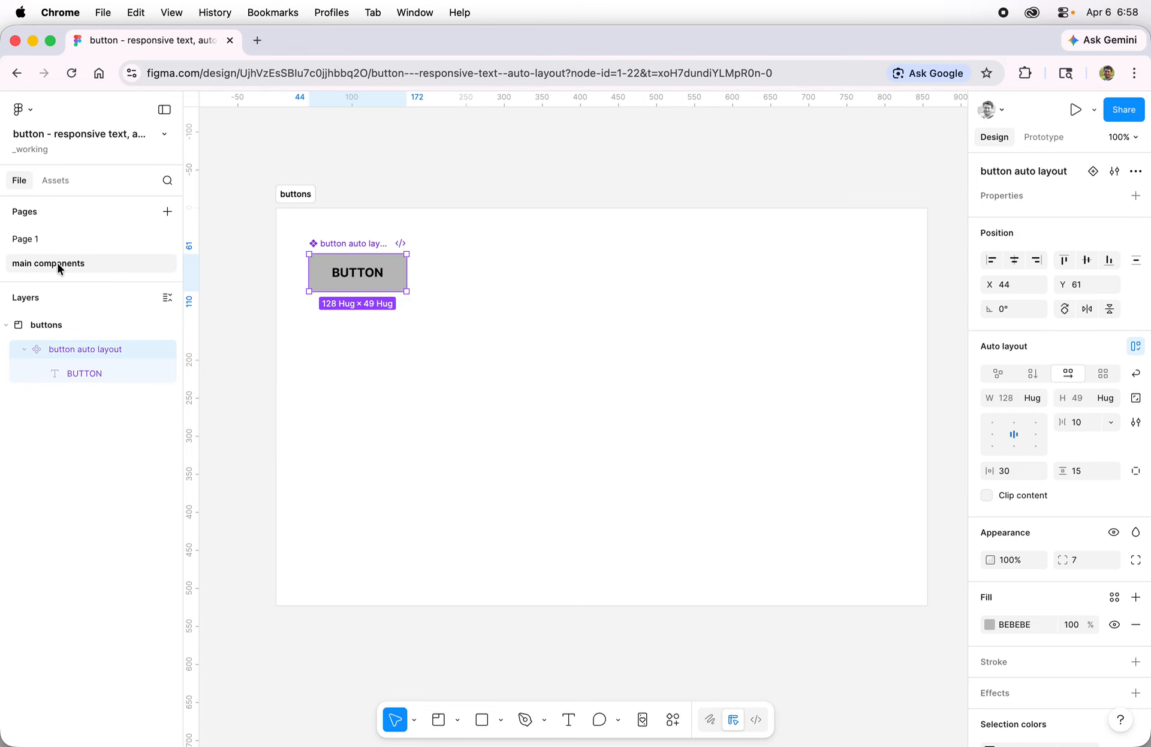
{"action": "double_click", "coordinate": [377, 277]}
{"action": "double_click", "coordinate": [375, 276]}
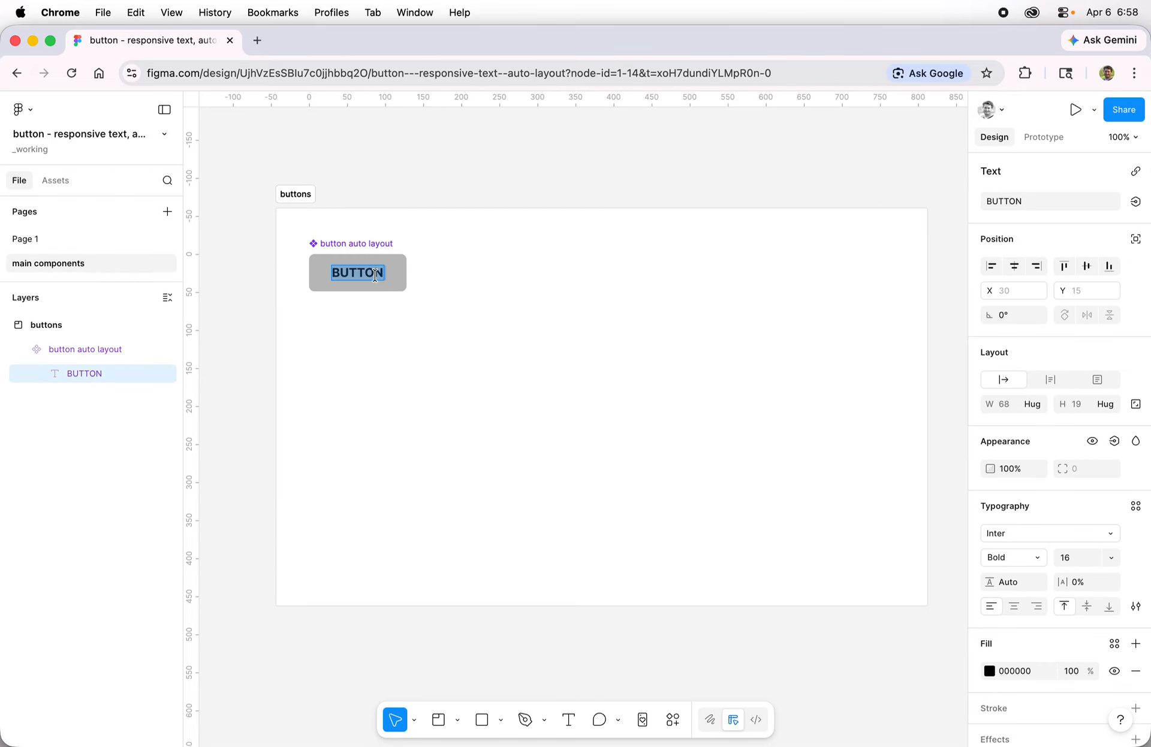
{"action": "key", "text": "Escape"}
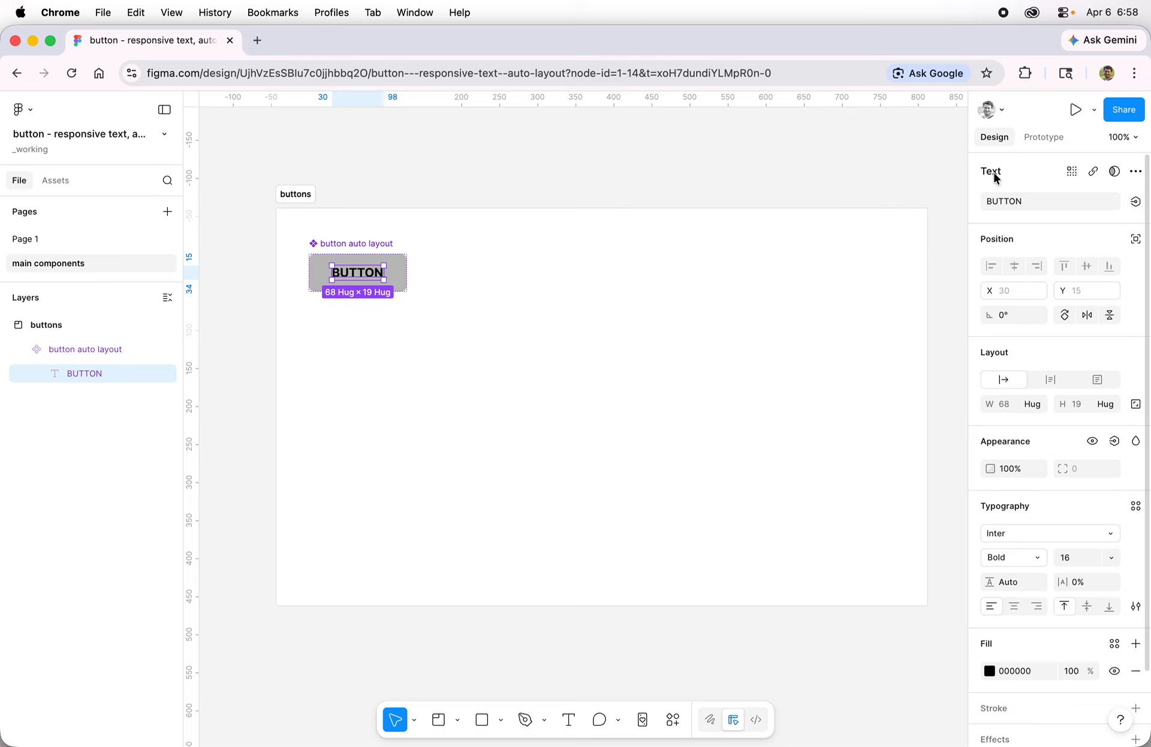
Step: Bind the BUTTON label to a new component text property named 'Text', default BUTTON
{"action": "left_click", "coordinate": [1135, 204]}
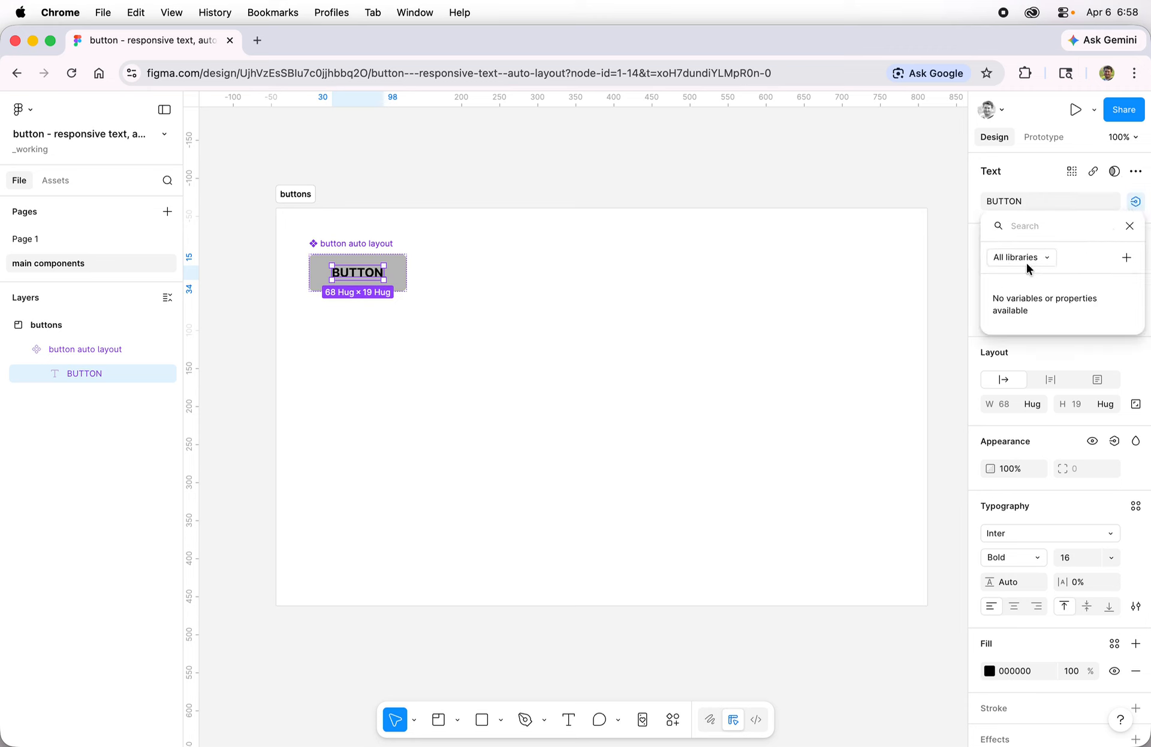
{"action": "left_click", "coordinate": [1119, 261]}
{"action": "left_click", "coordinate": [891, 263]}
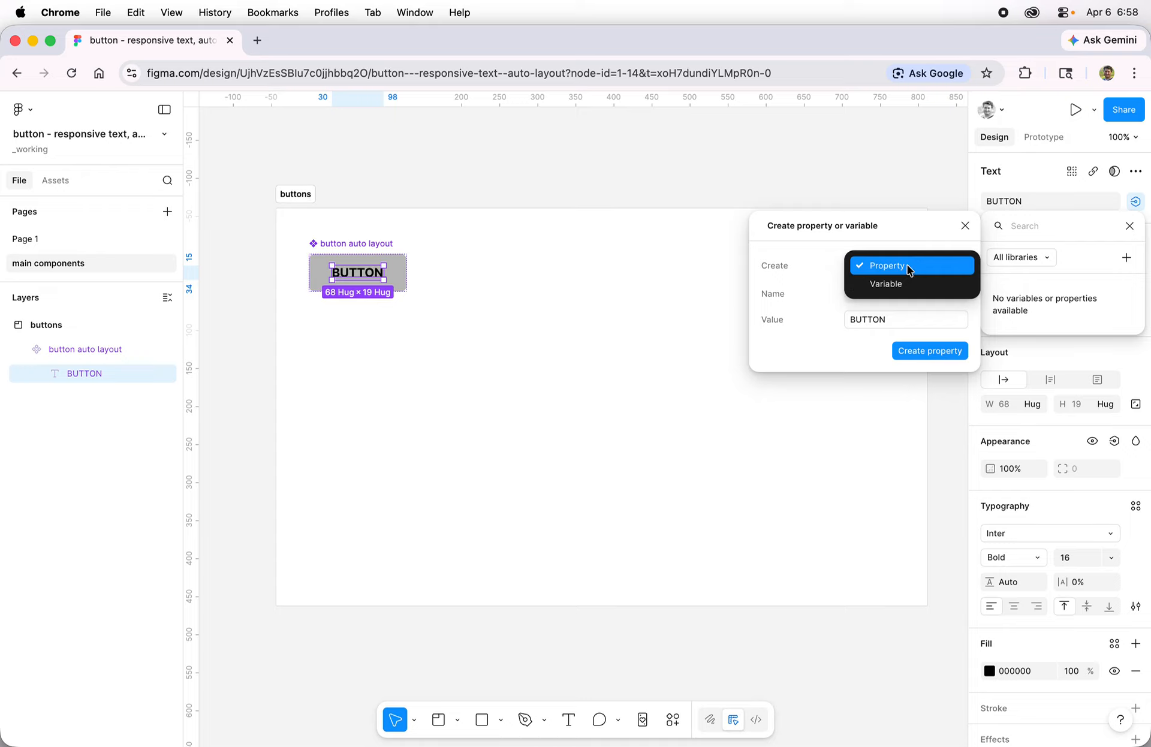
{"action": "left_click", "coordinate": [908, 267]}
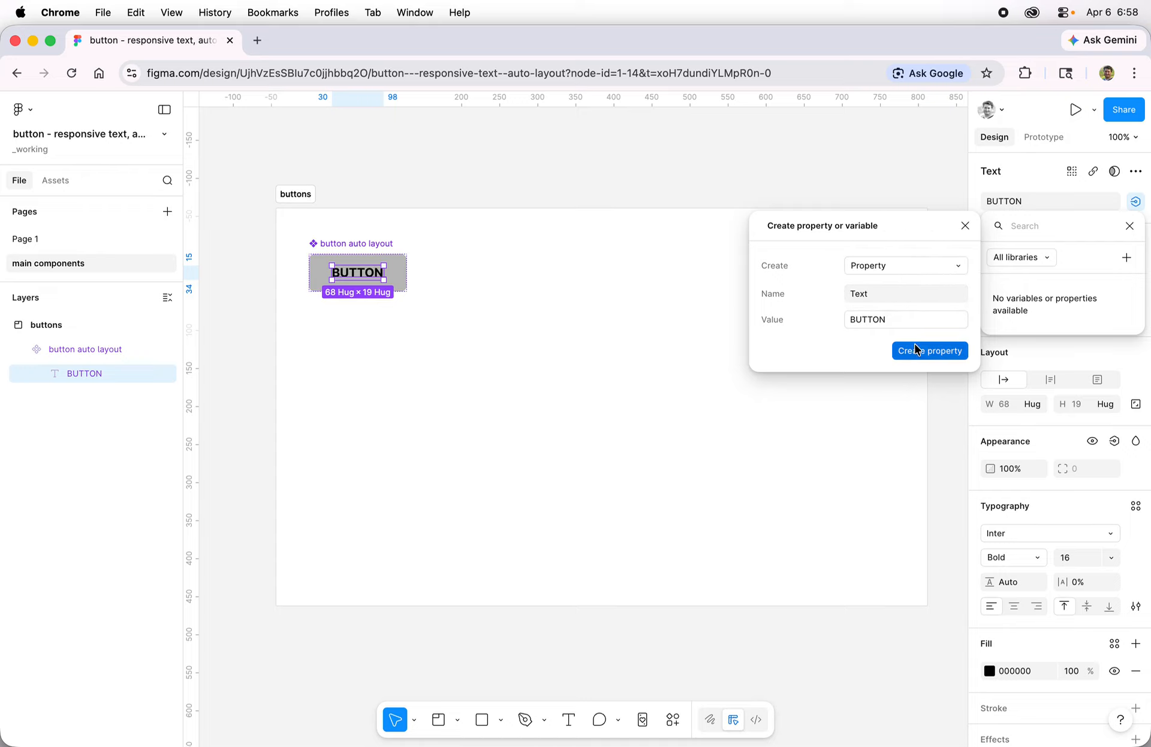
{"action": "left_click", "coordinate": [930, 350]}
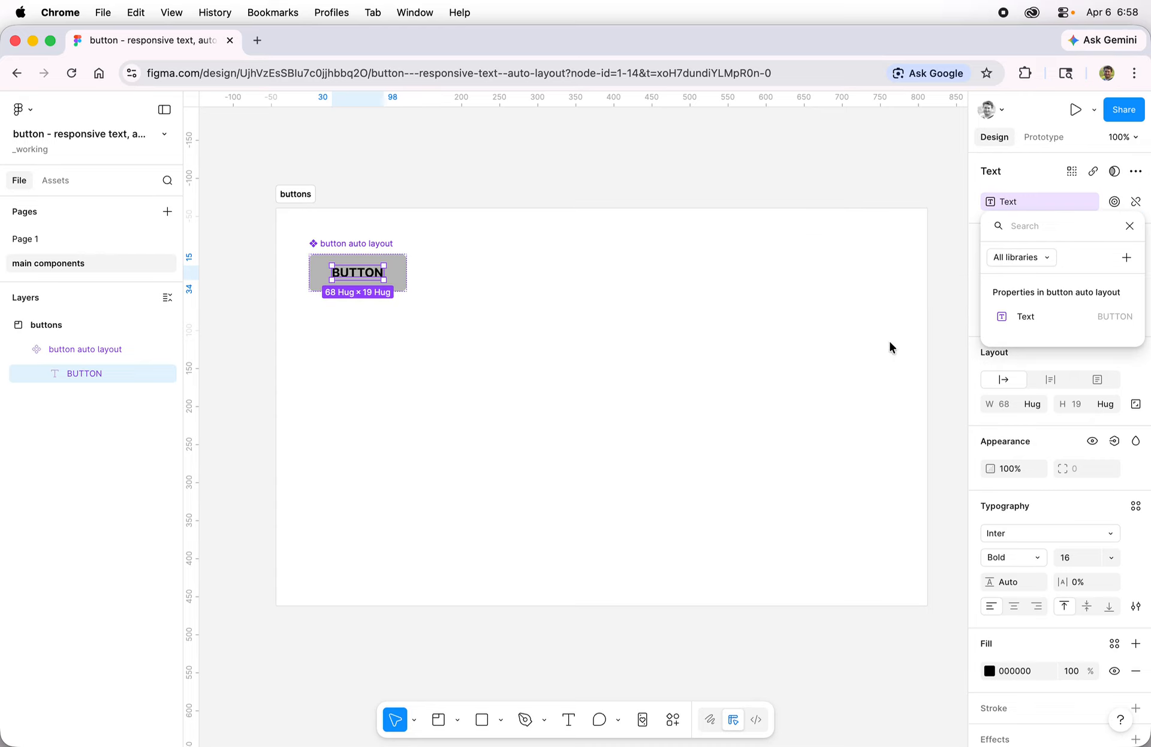
{"action": "left_click", "coordinate": [809, 337]}
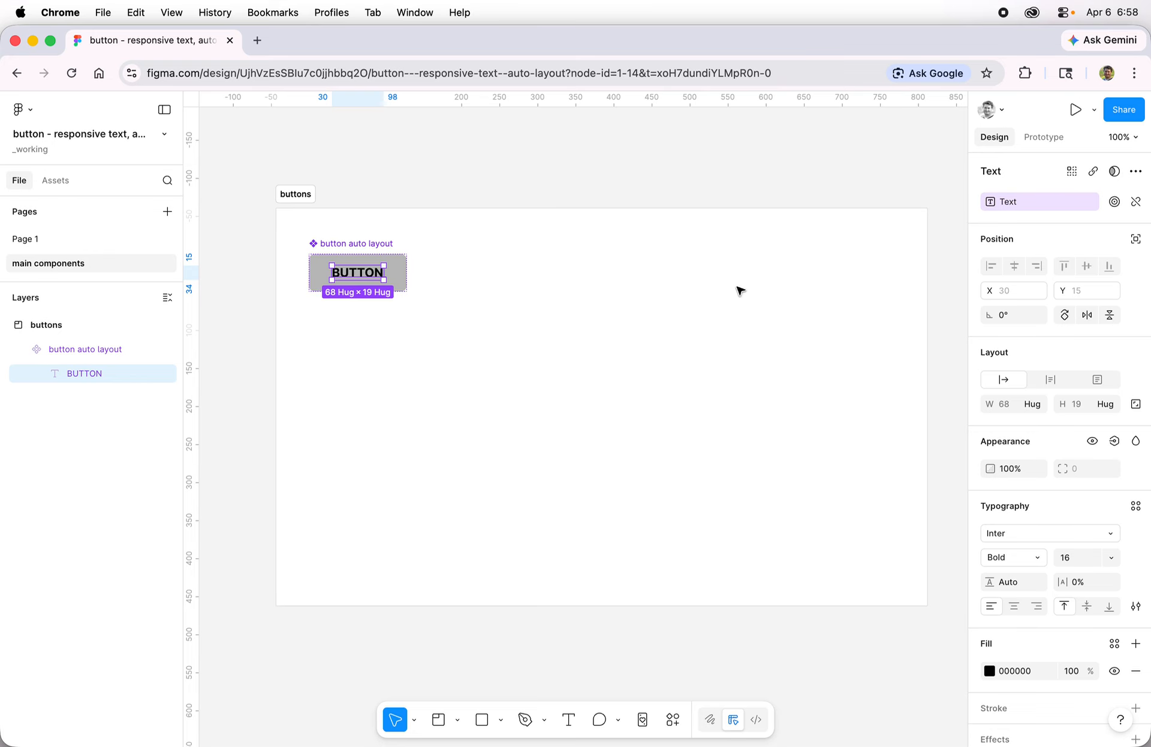
Step: On Page 1, set the top-right instance's Text property to NEW TEXT
{"action": "left_click", "coordinate": [591, 303]}
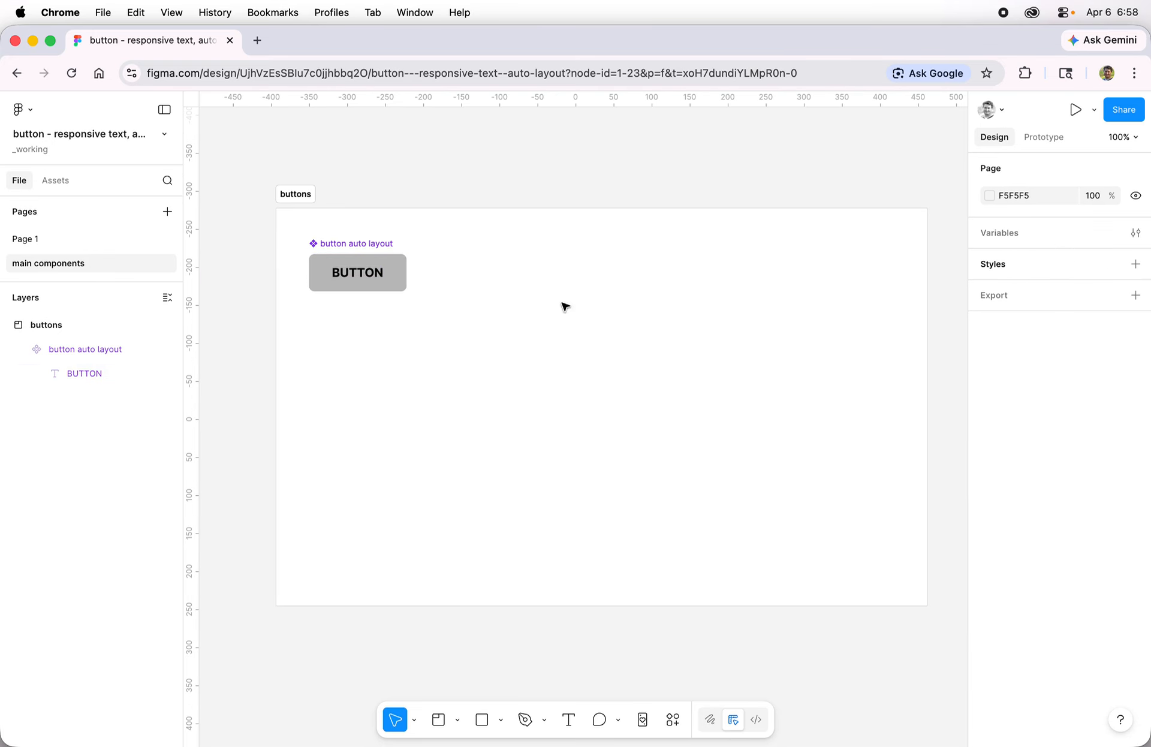
{"action": "left_click", "coordinate": [30, 240]}
{"action": "left_click", "coordinate": [821, 260]}
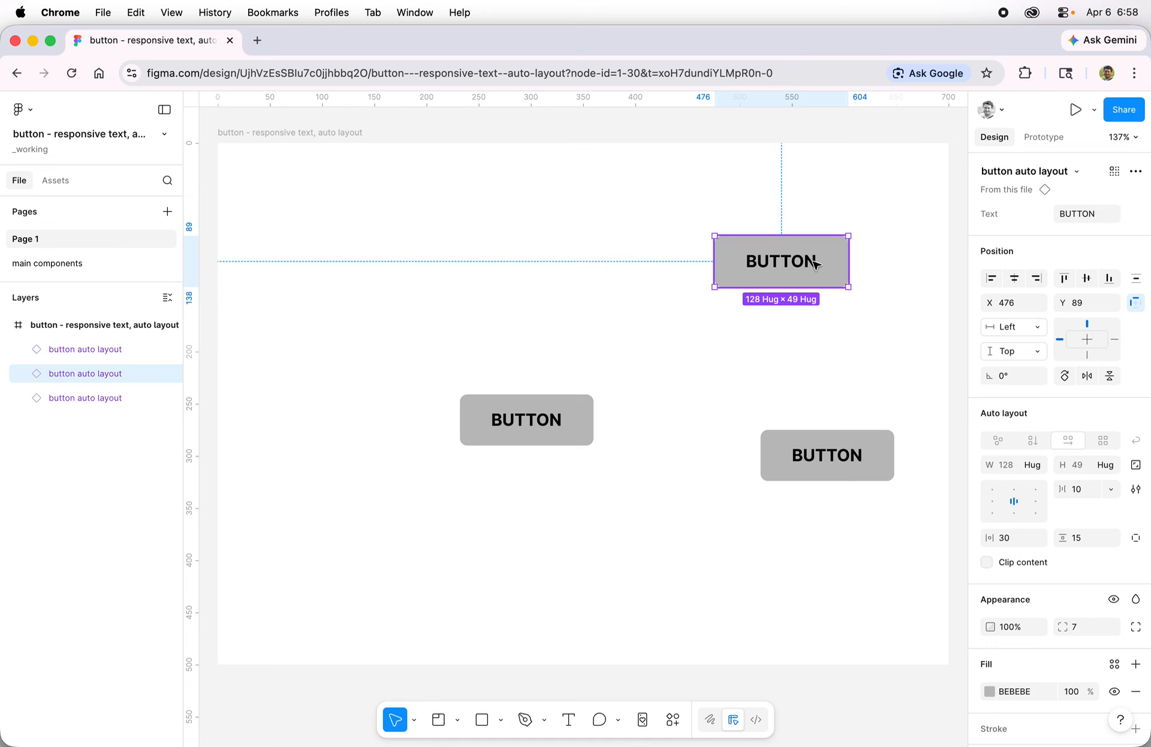
{"action": "double_click", "coordinate": [815, 262]}
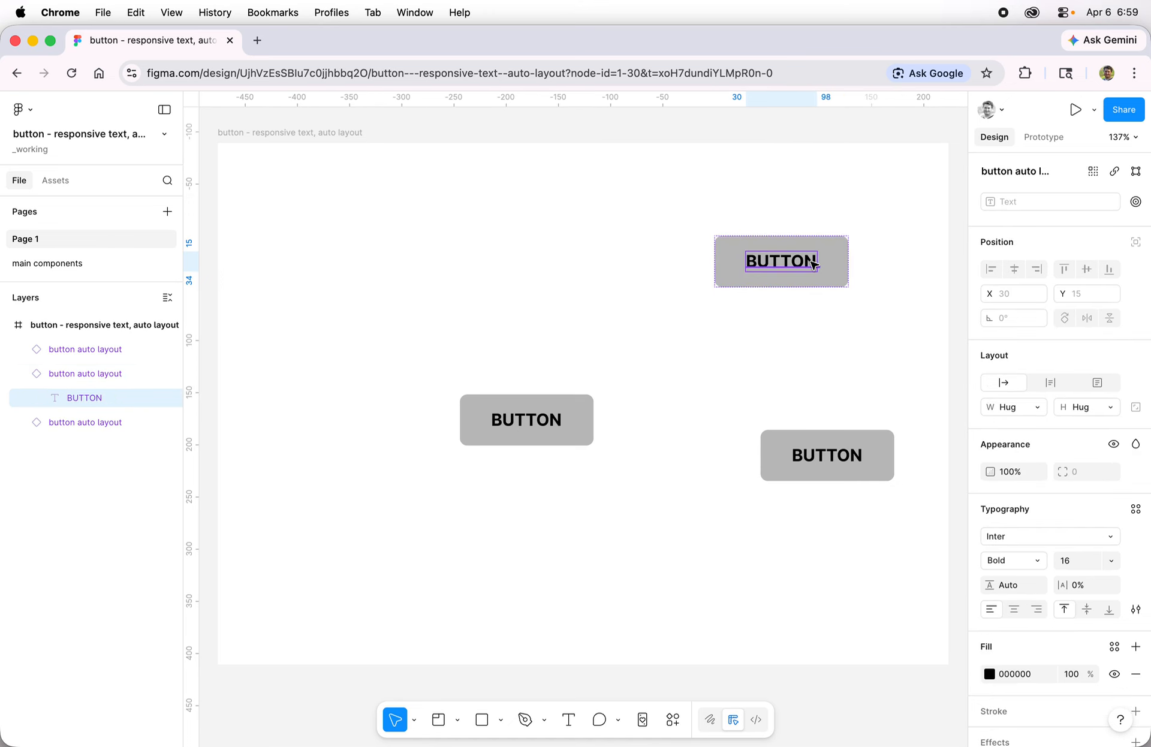
{"action": "double_click", "coordinate": [783, 262]}
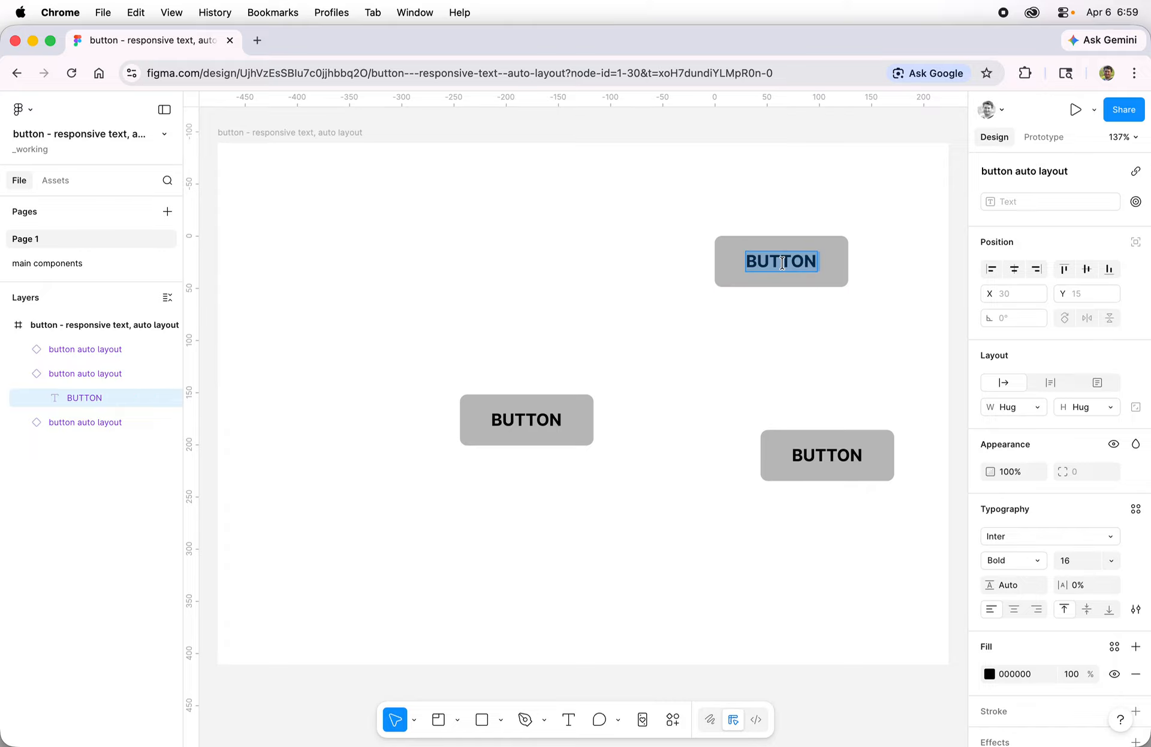
{"action": "key", "text": "Escape"}
{"action": "left_click", "coordinate": [655, 305]}
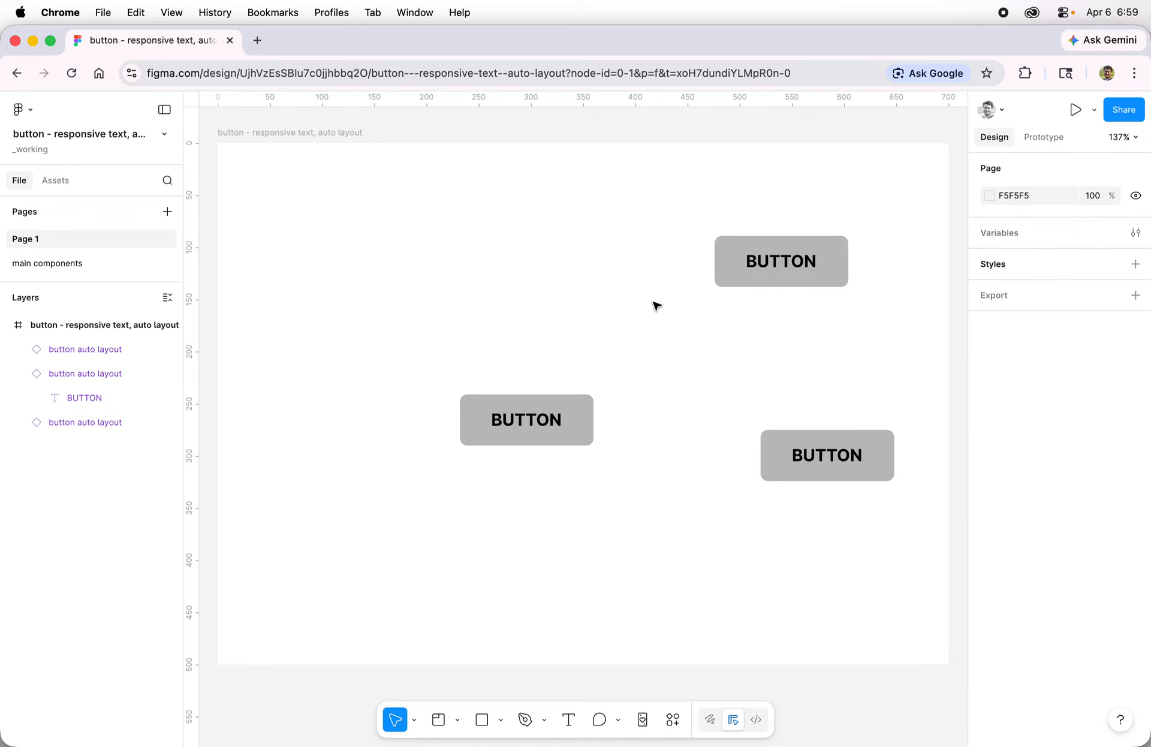
{"action": "left_click", "coordinate": [816, 284]}
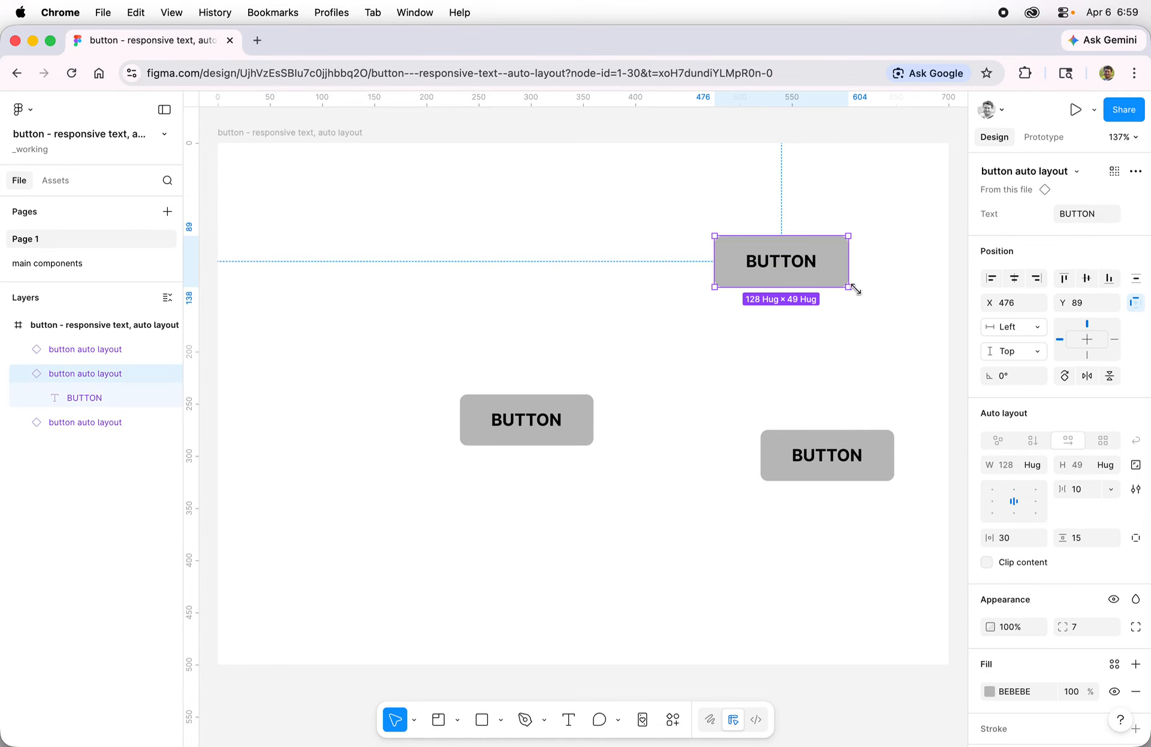
{"action": "left_click", "coordinate": [1084, 217]}
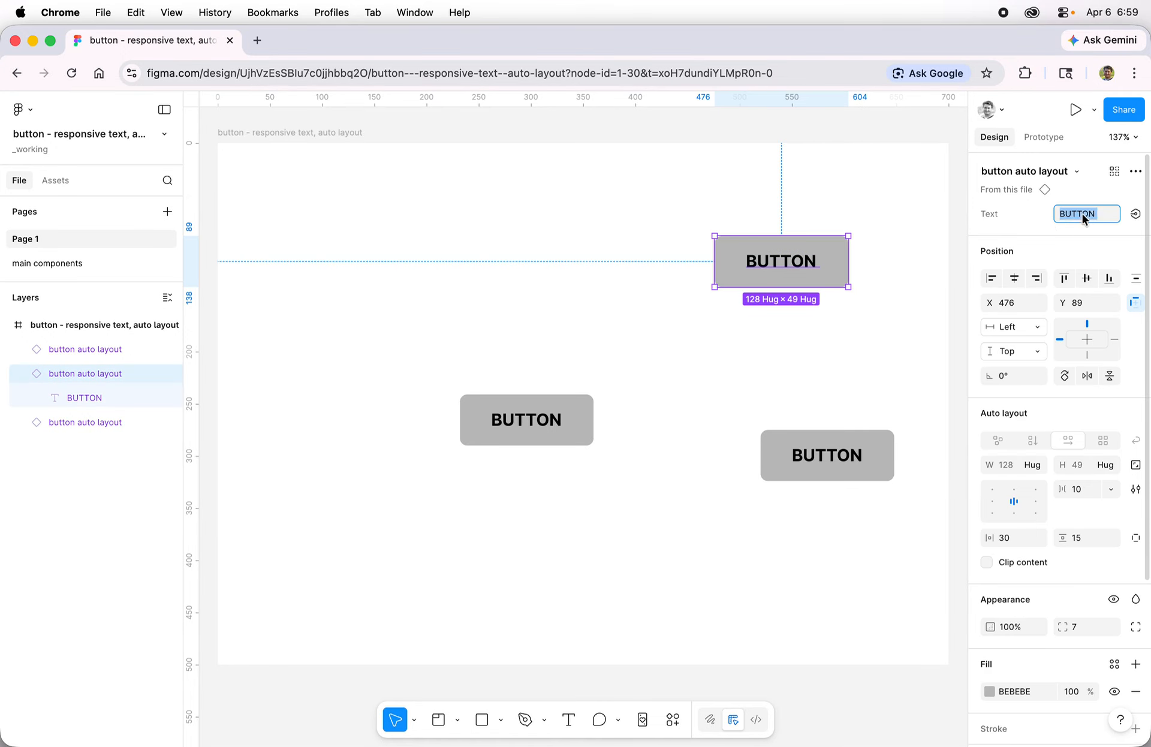
{"action": "type", "text": "NEW TEXT"}
{"action": "key", "text": "Return"}
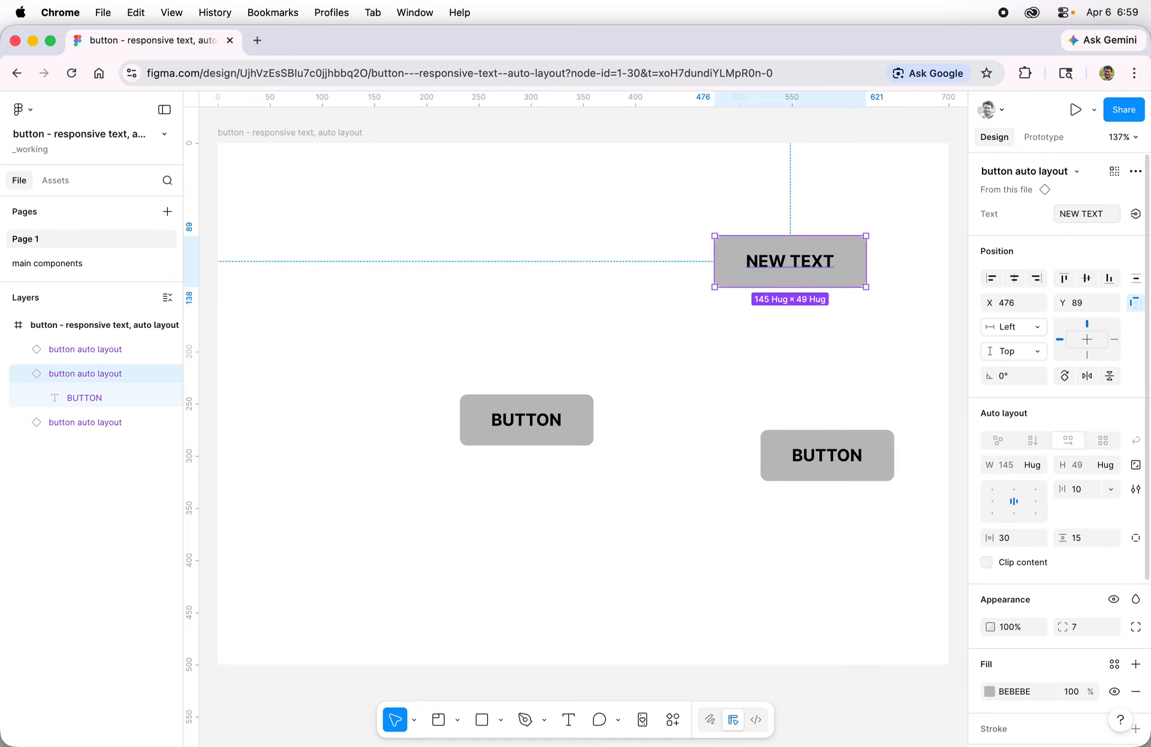
Step: Set the left button instance's Text property to DONATE NOW
{"action": "left_click", "coordinate": [527, 419]}
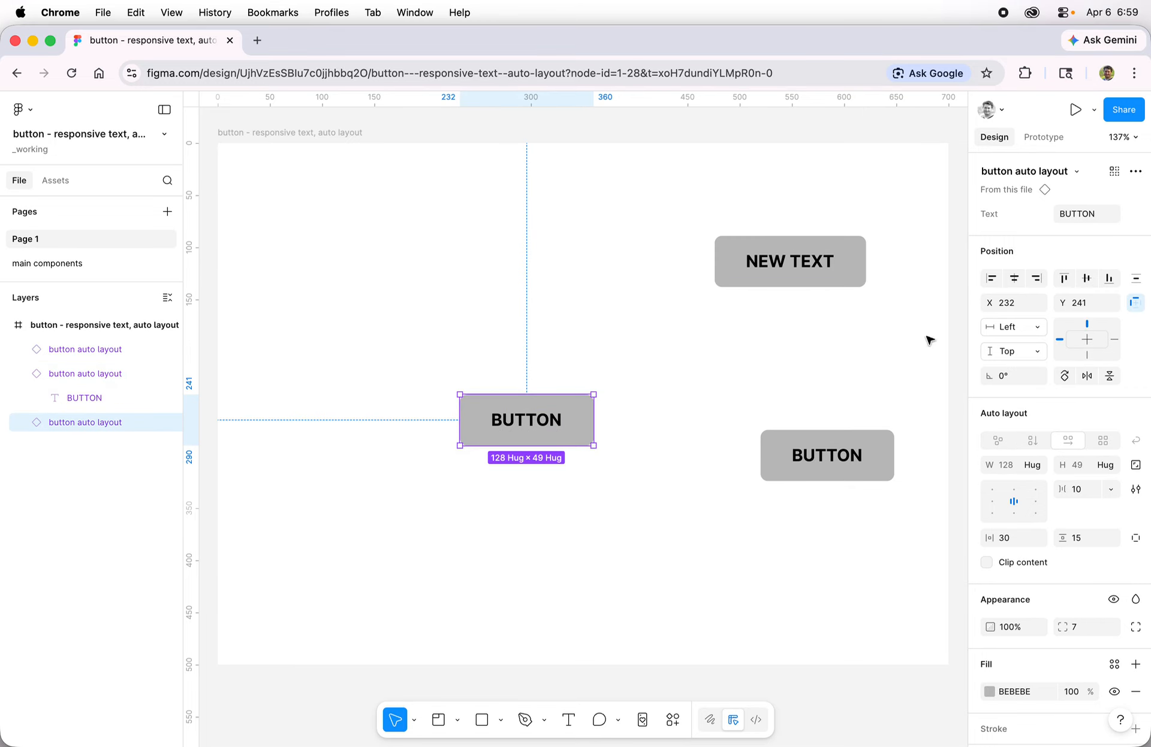
{"action": "left_click", "coordinate": [1084, 214]}
{"action": "type", "text": "D"}
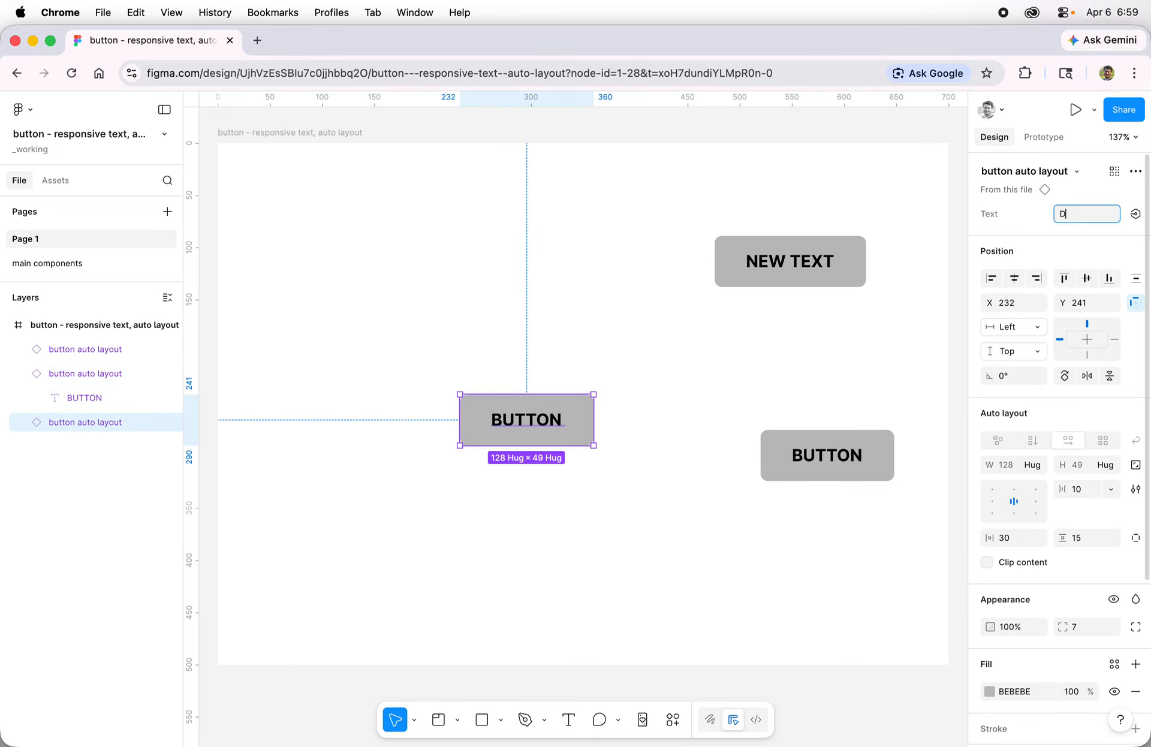
{"action": "type", "text": "ONTA"}
{"action": "key", "text": "BackSpace"}
{"action": "type", "text": "ATE NOW"}
{"action": "key", "text": "Return"}
Step: Set the bottom-right instance's Text property to EXPLORE
{"action": "left_click", "coordinate": [880, 474]}
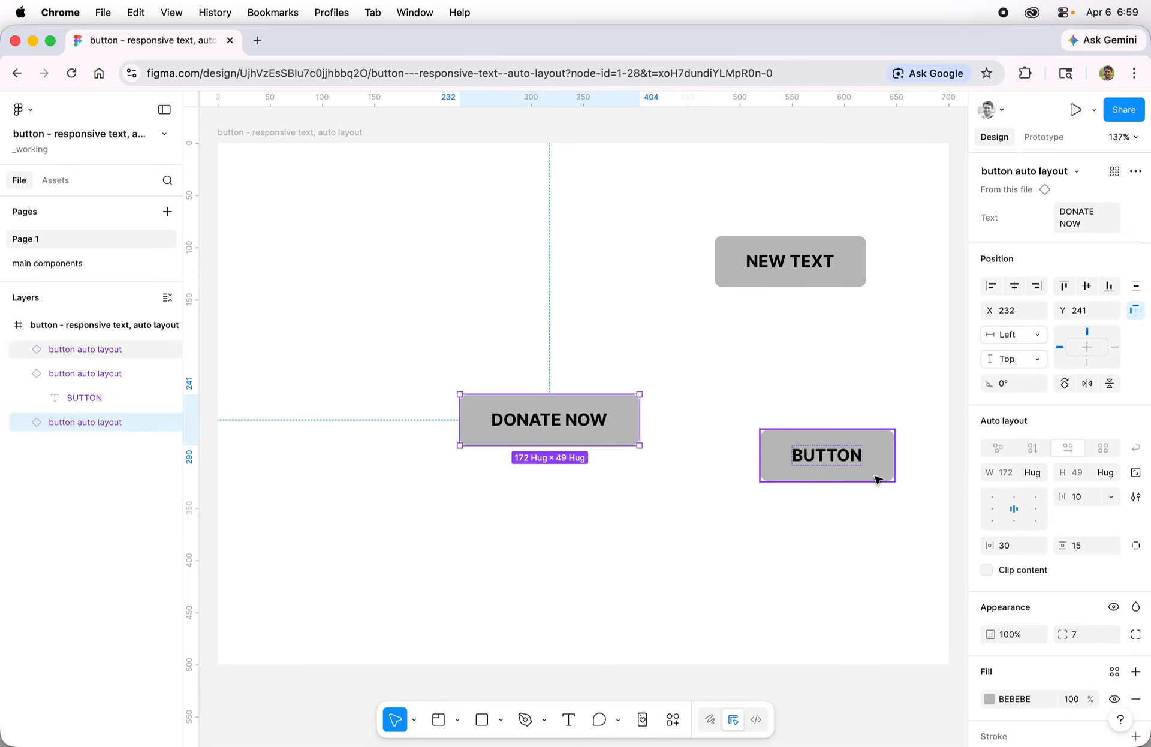
{"action": "left_click", "coordinate": [1081, 214]}
{"action": "type", "text": "EXPLORE"}
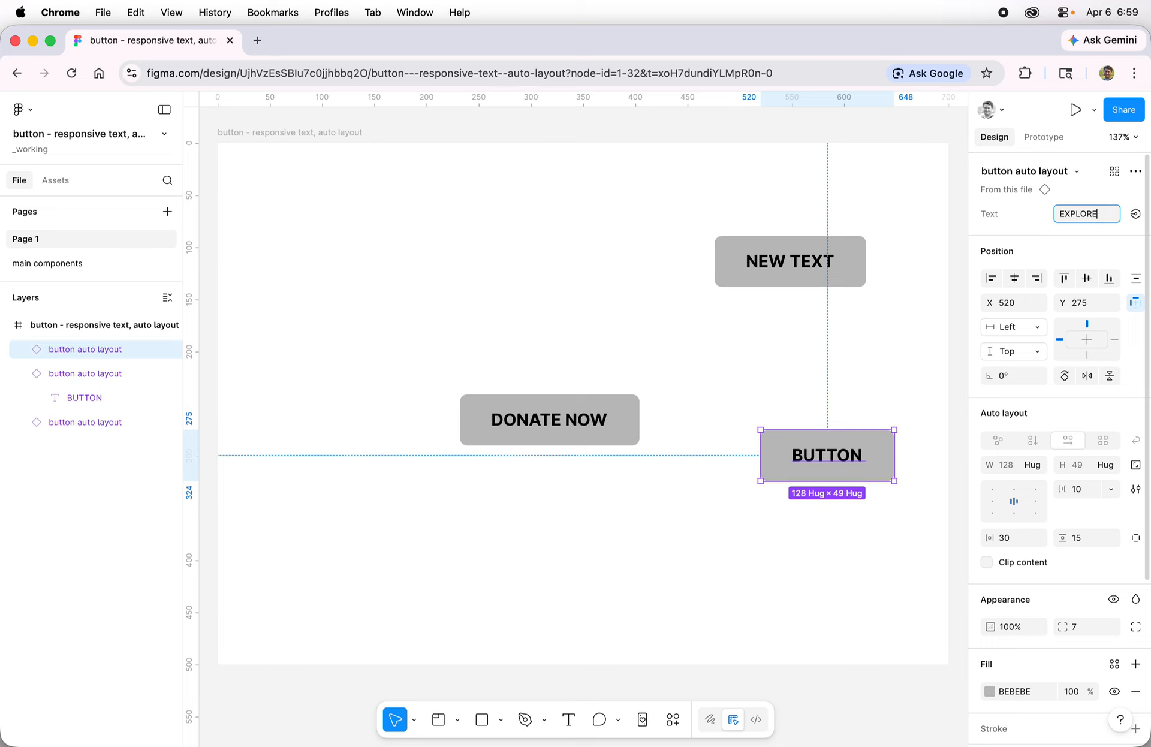
{"action": "key", "text": "Return"}
{"action": "left_click", "coordinate": [514, 303]}
{"action": "left_click_drag", "start_coordinate": [507, 239], "coordinate": [632, 429]}
{"action": "left_click", "coordinate": [636, 522]}
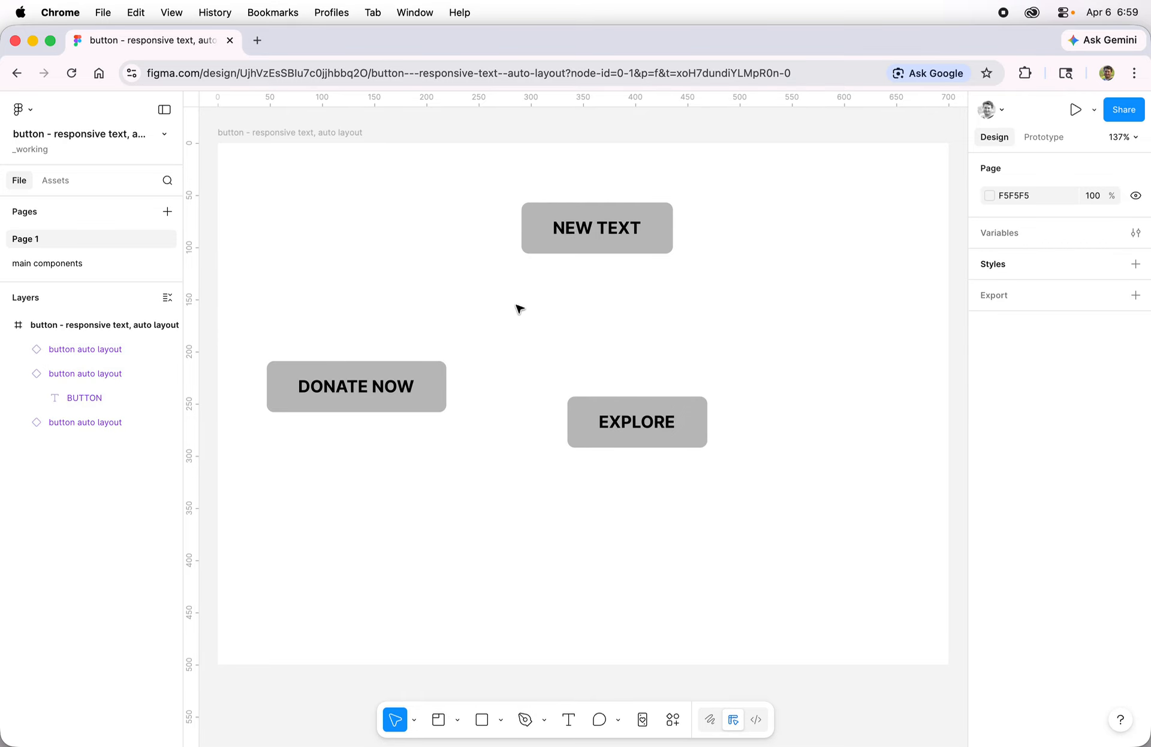
Step: Change the main button component's fill to yellow EAC408, then return to Page 1
{"action": "left_click", "coordinate": [48, 263]}
{"action": "left_click", "coordinate": [405, 287]}
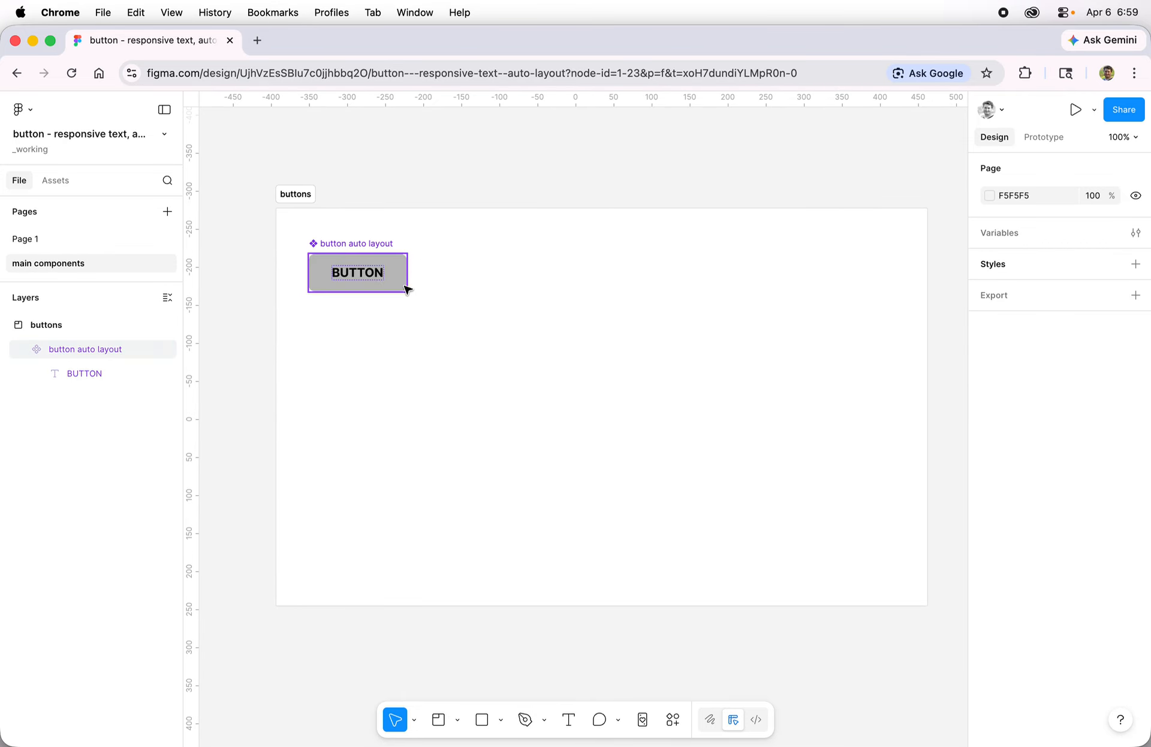
{"action": "left_click", "coordinate": [405, 287]}
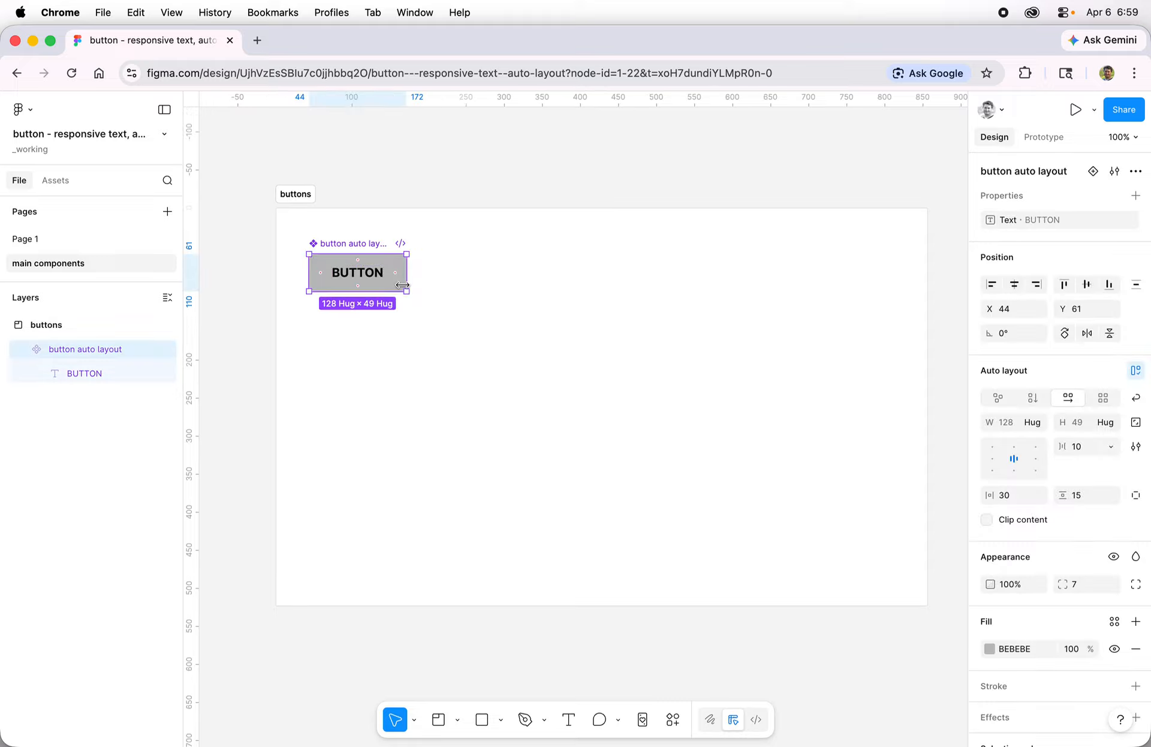
{"action": "left_click", "coordinate": [991, 651]}
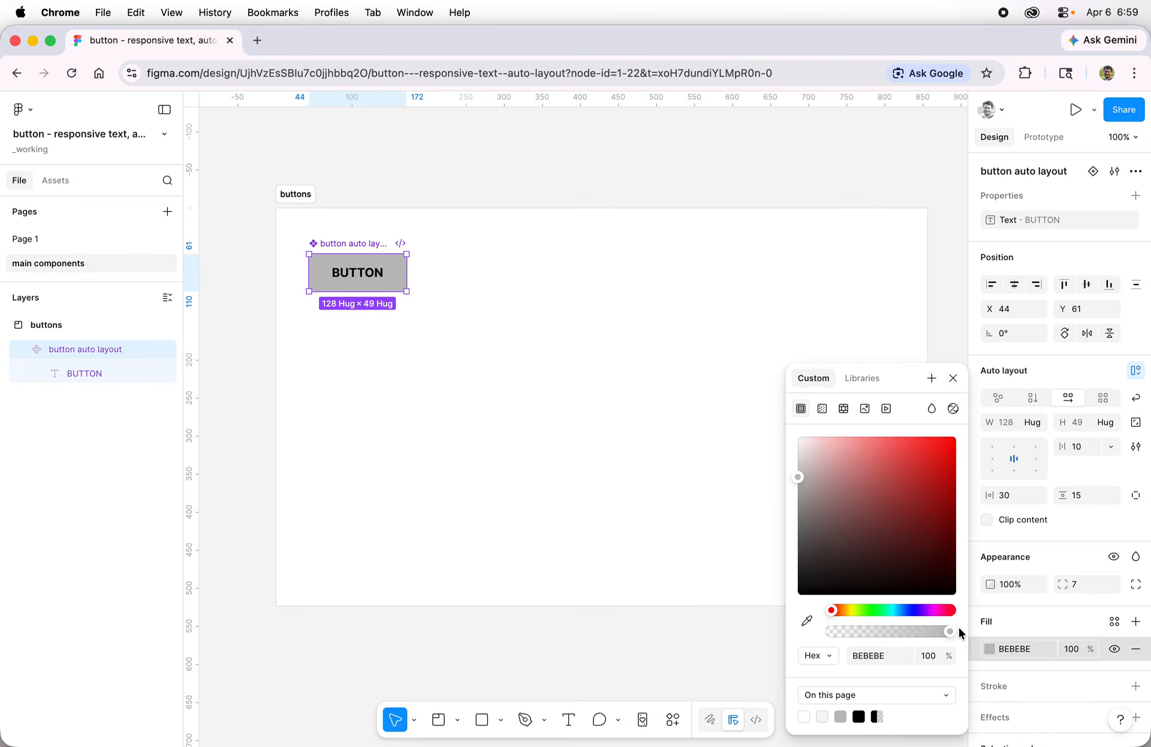
{"action": "left_click", "coordinate": [849, 610]}
{"action": "left_click_drag", "start_coordinate": [893, 504], "coordinate": [951, 451]}
{"action": "left_click", "coordinate": [953, 378]}
{"action": "left_click", "coordinate": [545, 387]}
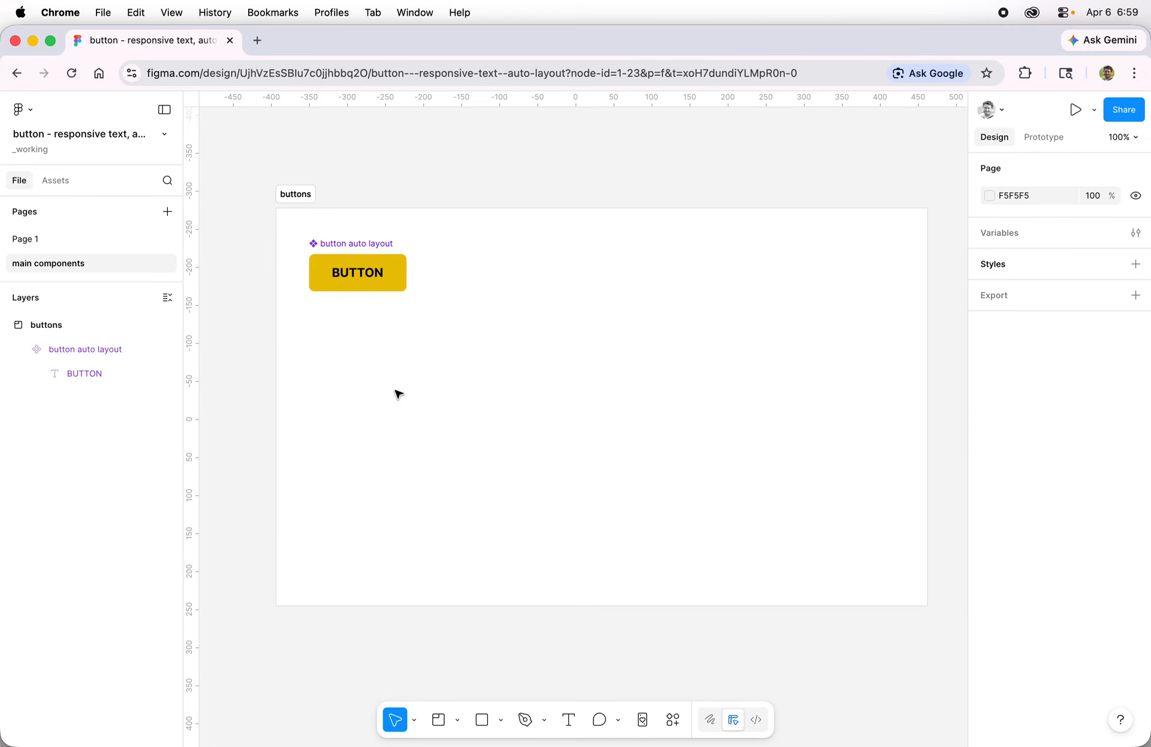
{"action": "left_click", "coordinate": [45, 234]}
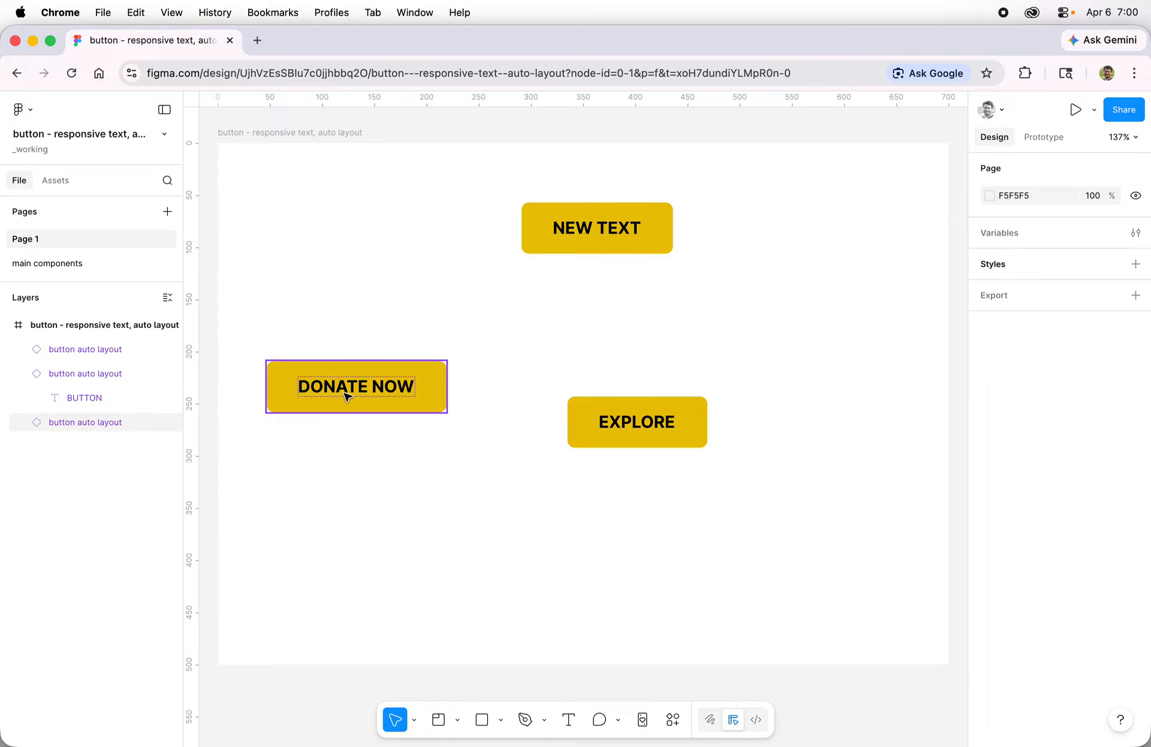
Step: Stack DONATE NOW and EXPLORE under NEW TEXT and move the column to X 29
{"action": "left_click_drag", "start_coordinate": [348, 397], "coordinate": [602, 330]}
{"action": "left_click_drag", "start_coordinate": [653, 418], "coordinate": [629, 413]}
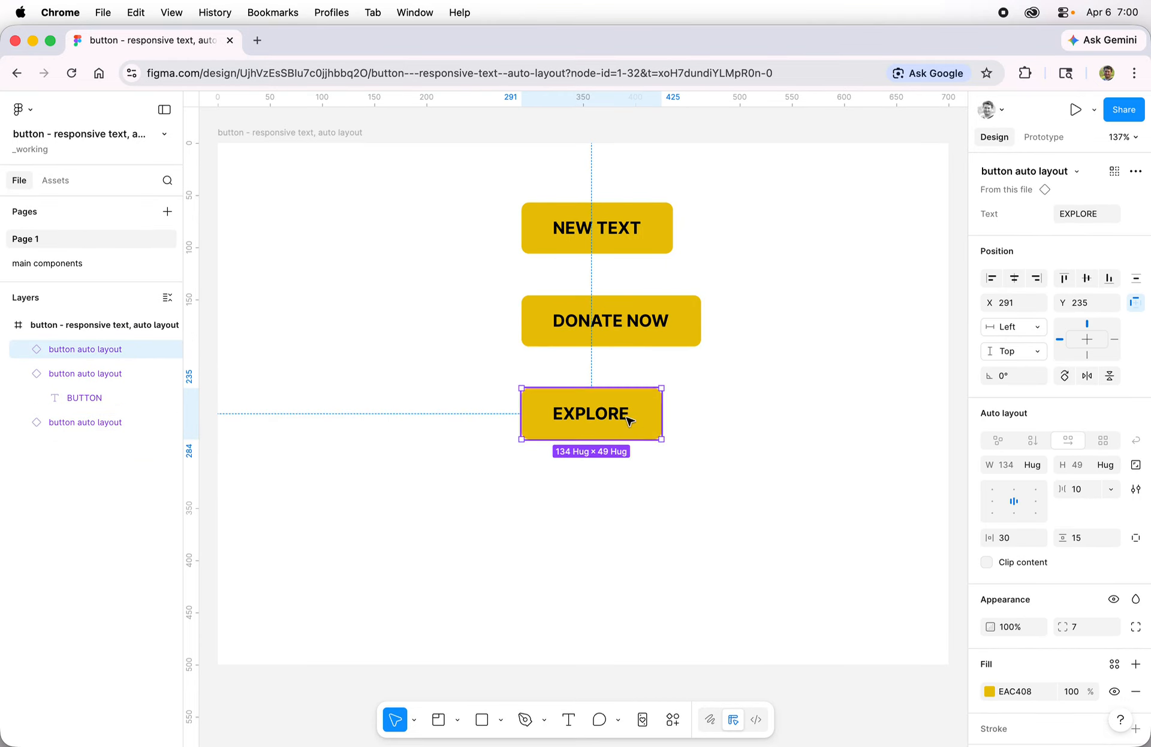
{"action": "left_click", "coordinate": [747, 515]}
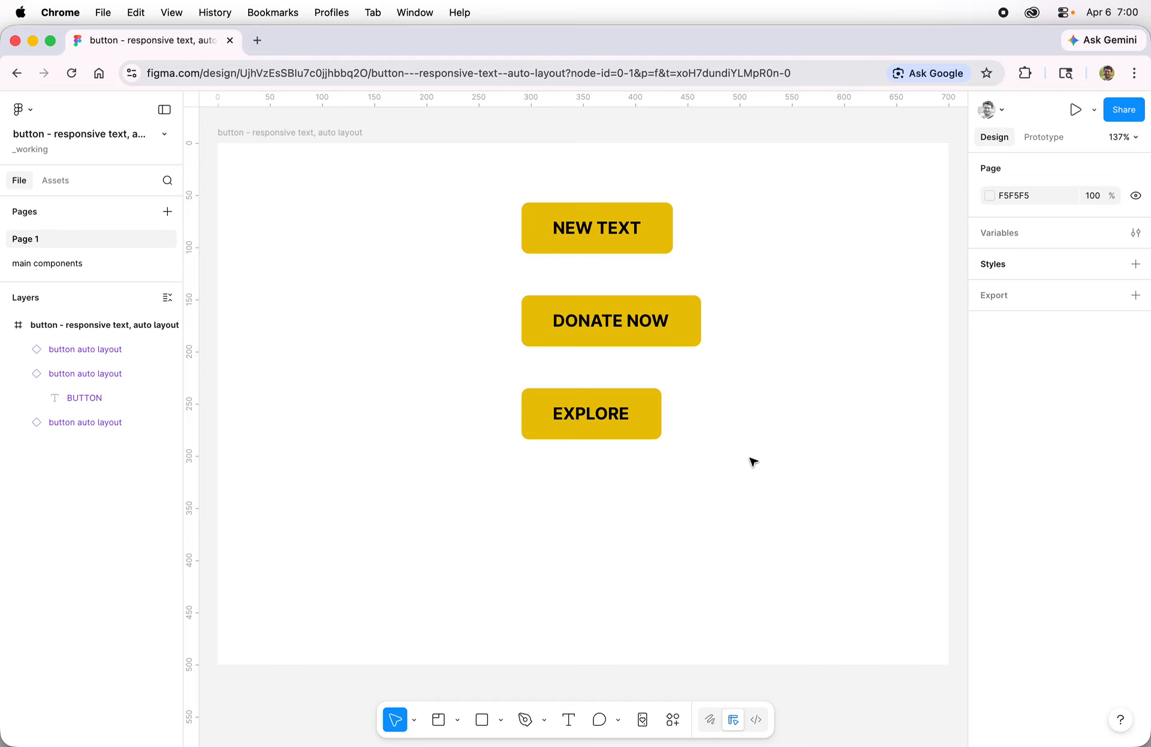
{"action": "left_click_drag", "start_coordinate": [414, 186], "coordinate": [375, 326]}
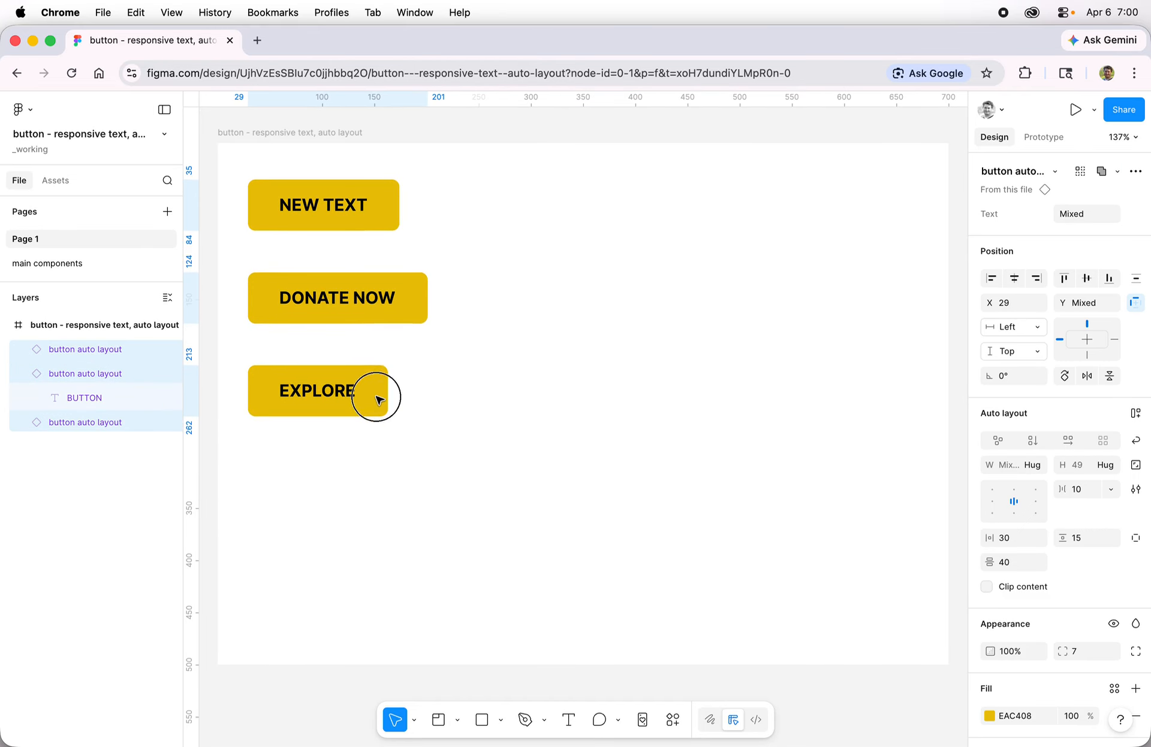
{"action": "left_click", "coordinate": [531, 426]}
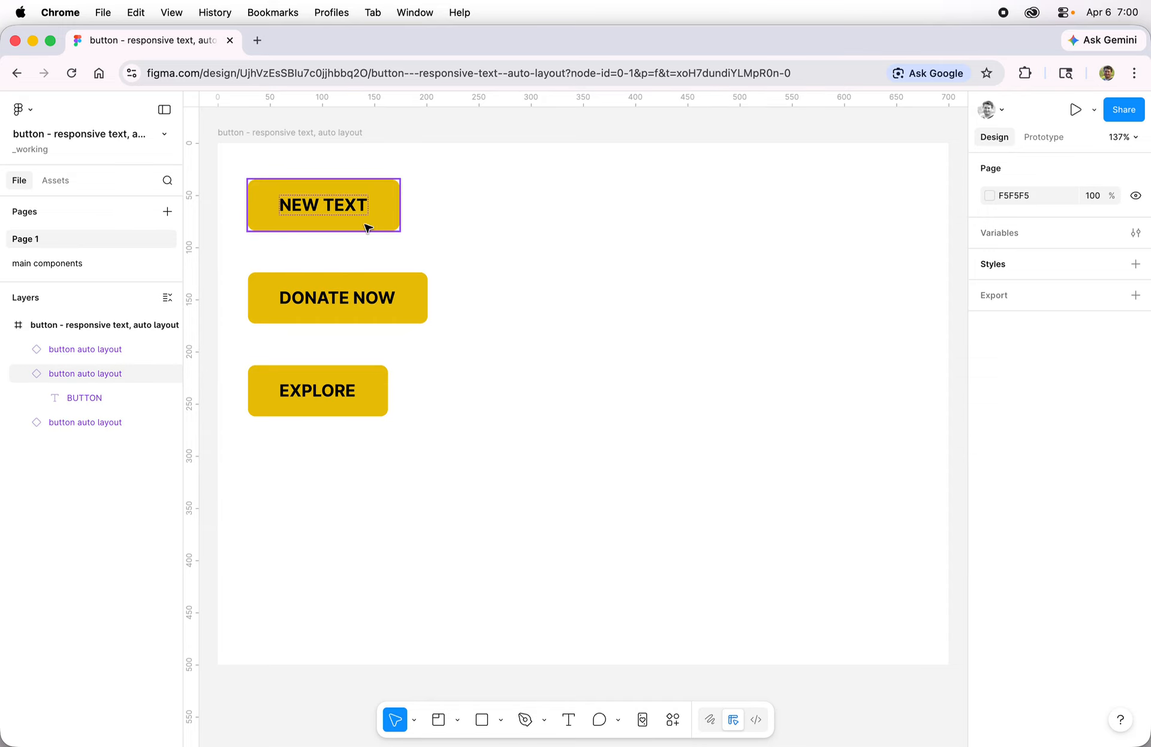